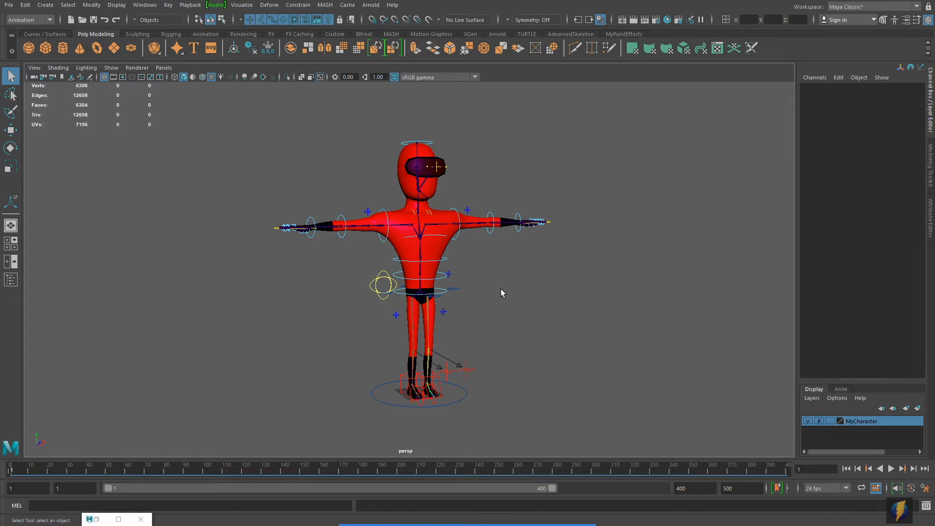
Select the character's body mesh and examine its transform channels
alt+right_drag(527, 312, 601, 300)
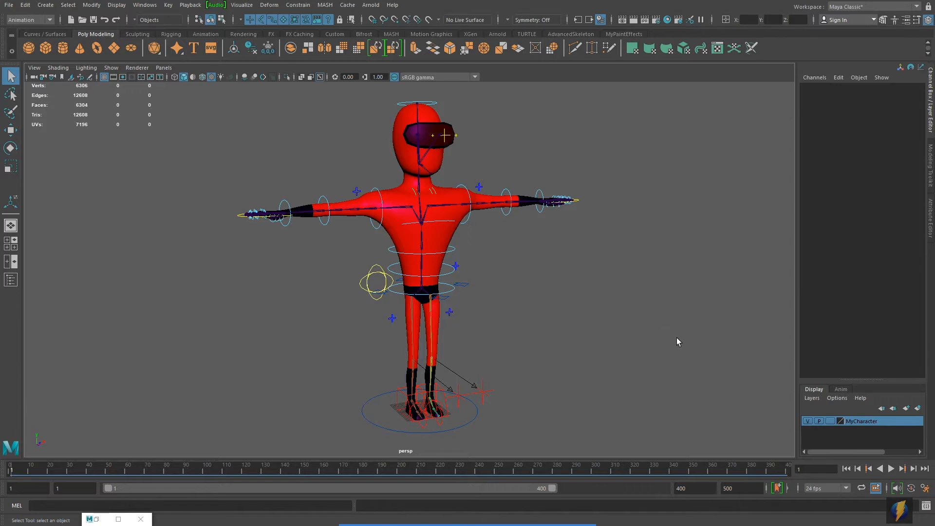
mouse_move(612, 322)
alt+mouse_down()
mouse_move(469, 317)
mouse_move(606, 320)
alt+mouse_up()
alt+right_drag(606, 320, 359, 338)
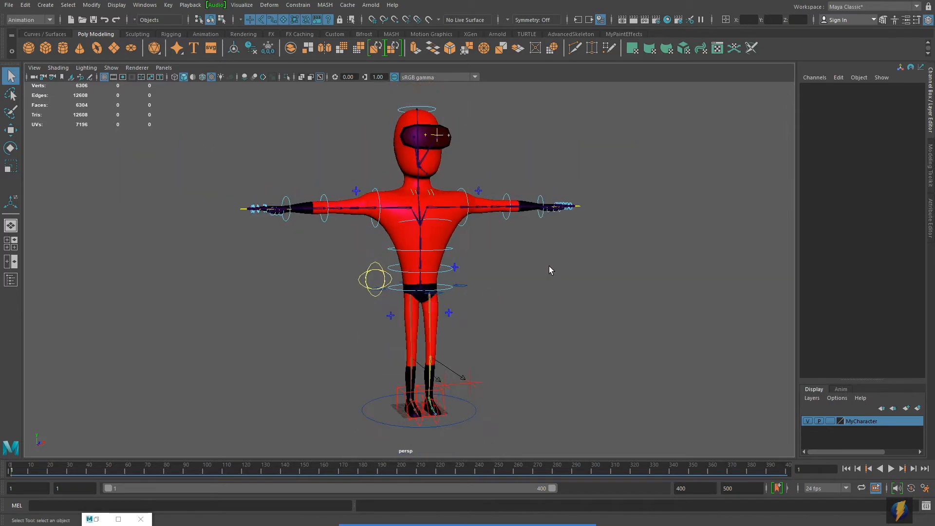
alt+drag(647, 256, 630, 258)
alt+right_drag(490, 287, 560, 293)
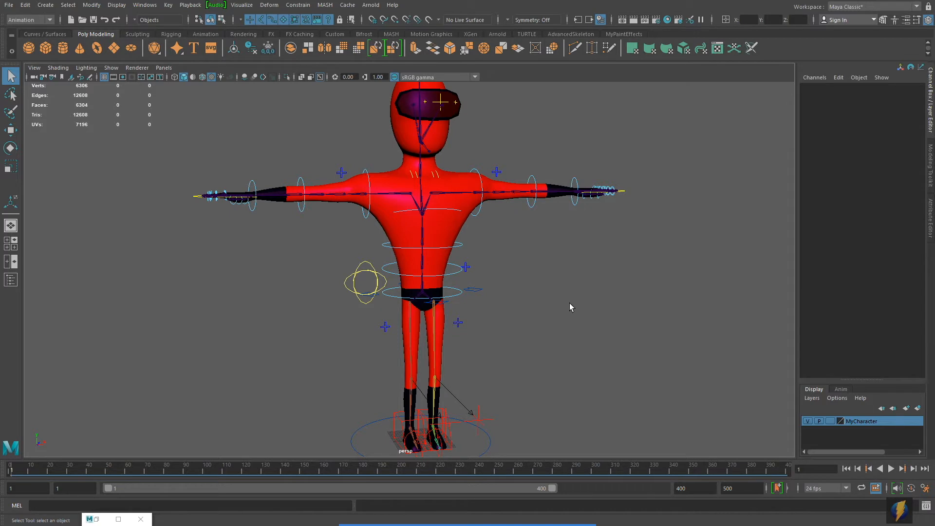
alt+right_drag(423, 292, 518, 255)
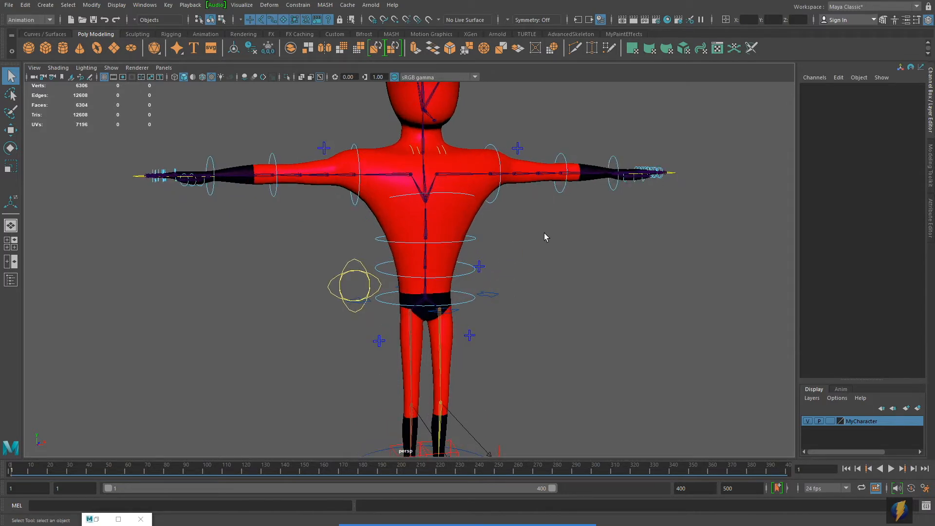
click(461, 220)
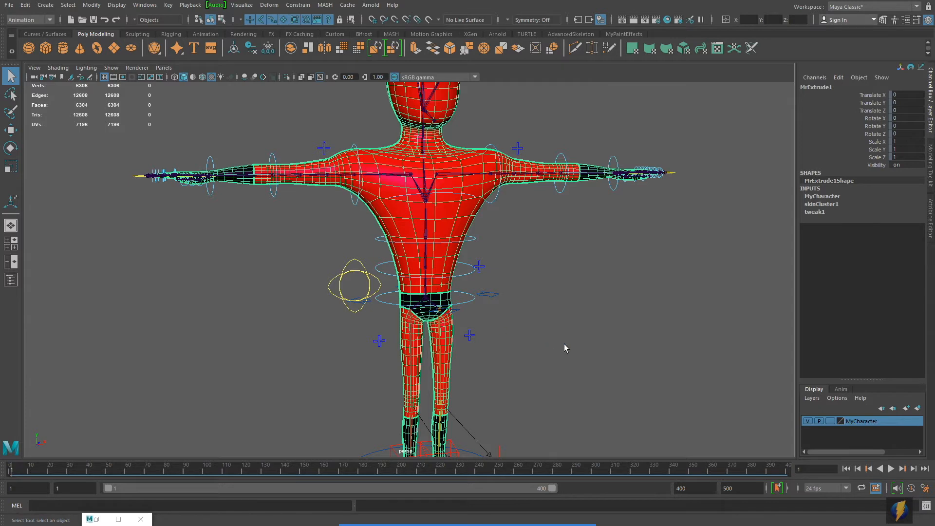
click(503, 504)
mouse_move(646, 350)
mouse_down()
mouse_move(804, 205)
mouse_move(872, 87)
mouse_move(888, 164)
mouse_up()
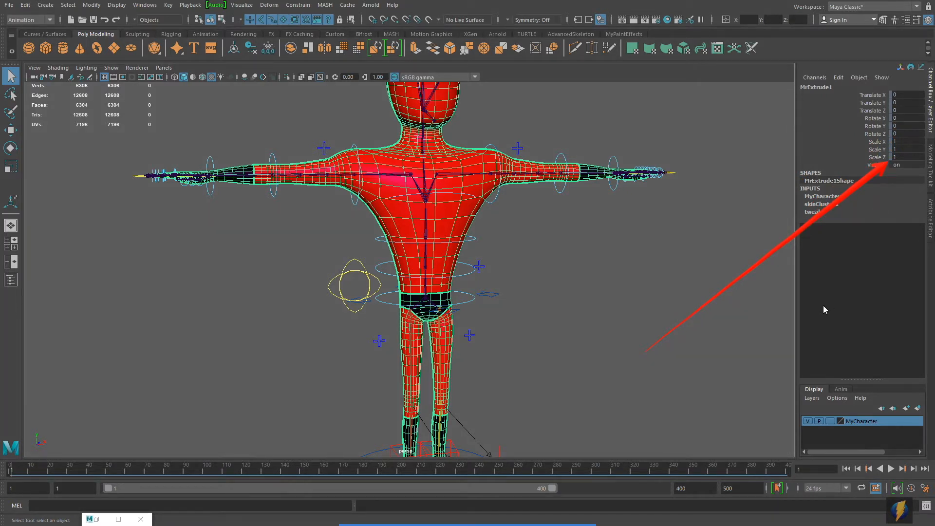
click(577, 312)
click(457, 224)
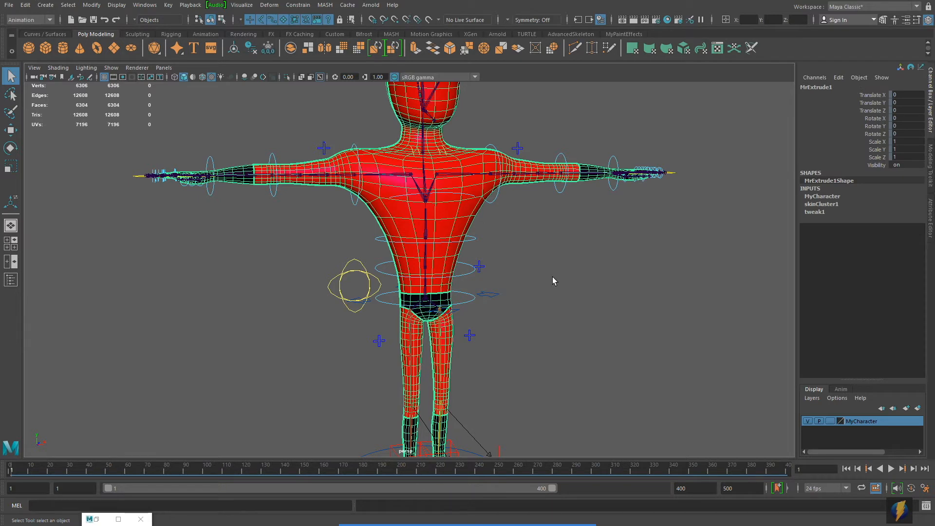
Select the root joint at the pelvis to inspect the skeleton inside the body, ending with nothing selected
click(495, 253)
click(458, 220)
click(472, 239)
click(418, 288)
mouse_move(624, 313)
alt+mouse_down()
mouse_move(511, 309)
mouse_move(635, 309)
alt+mouse_up()
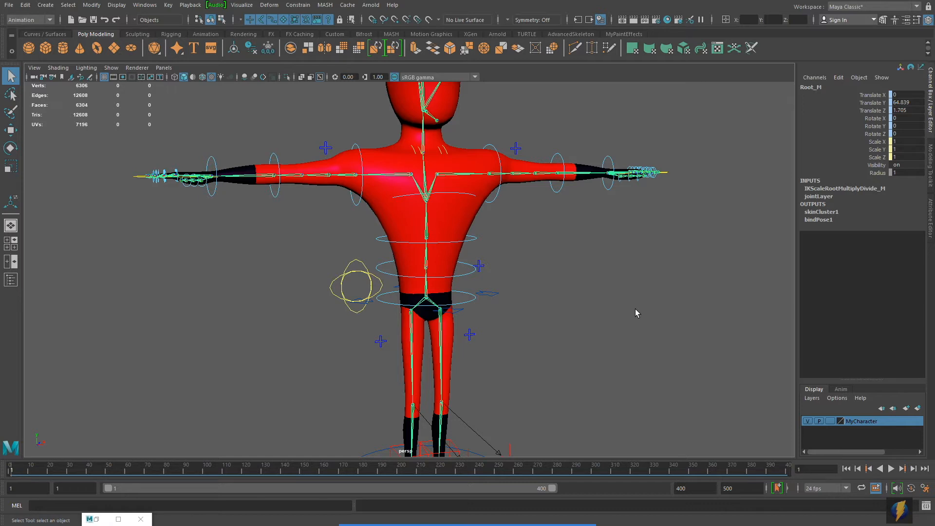
scroll(408, 257, up, 6)
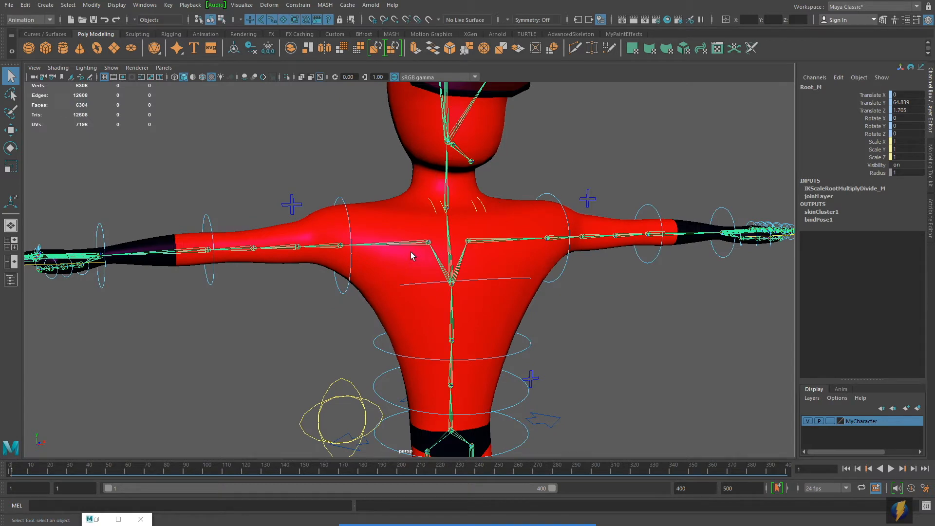
click(564, 276)
click(654, 262)
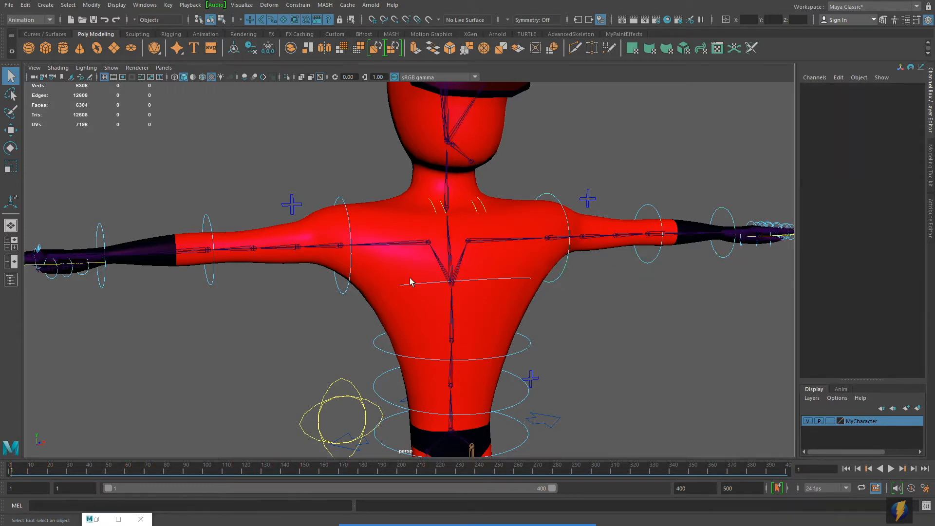
Inspect the FK shoulder and wrist controls on the character's right arm and the left scapula joint by selecting each
click(344, 201)
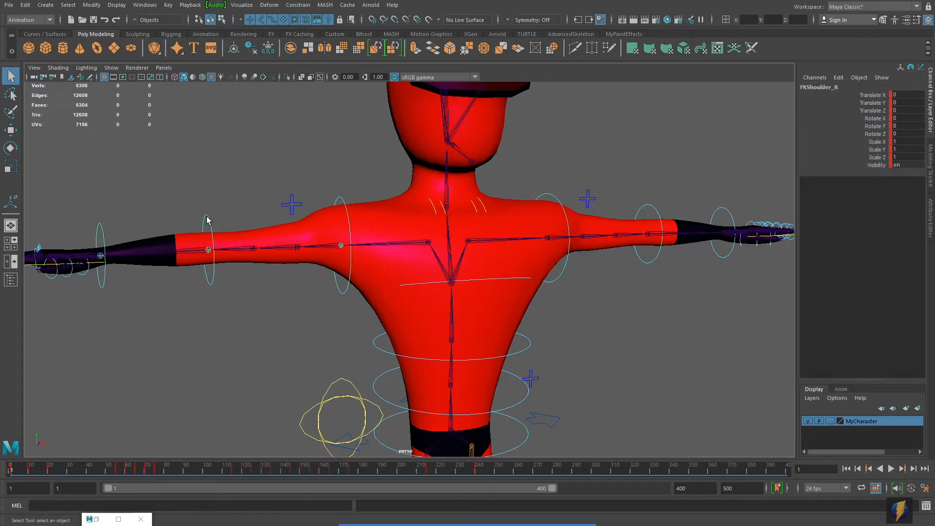
click(100, 236)
click(373, 343)
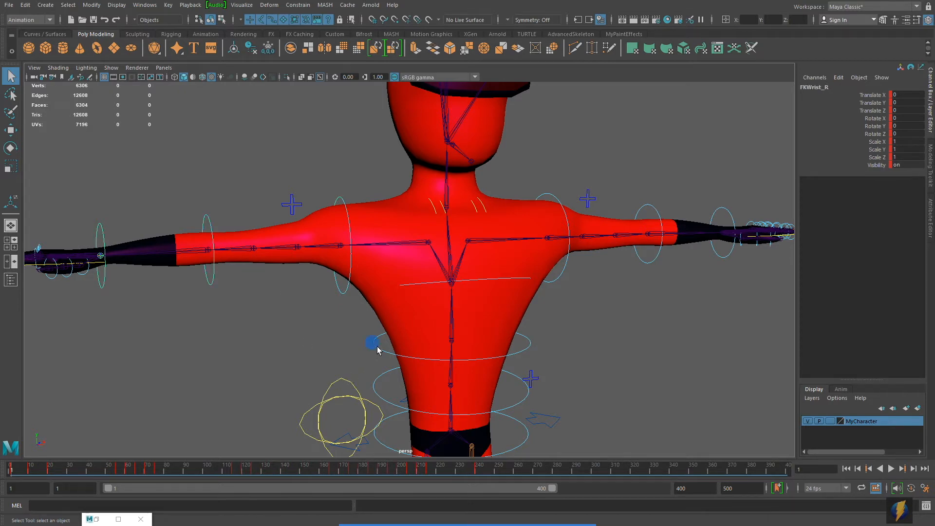
click(525, 396)
click(475, 244)
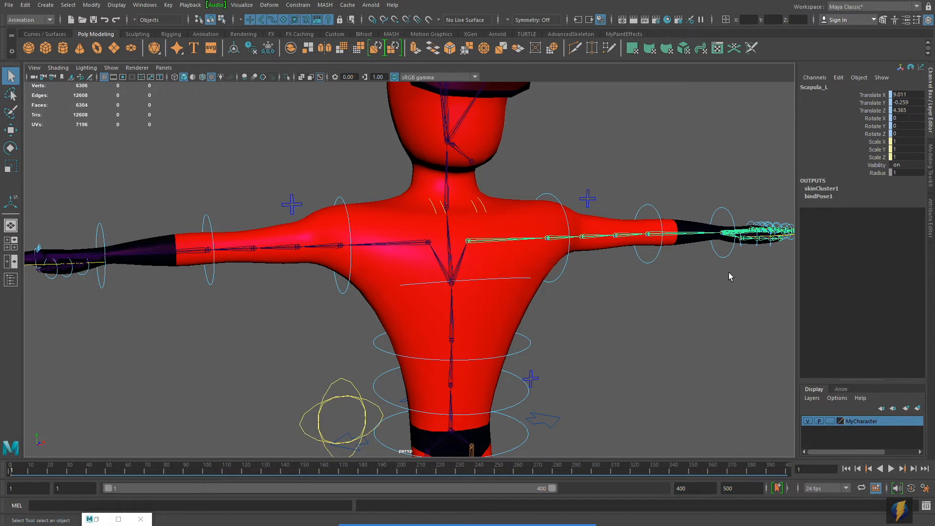
Select everything around the character at once and examine the mix of joints and control curves
alt+right_drag(718, 308, 632, 244)
drag(221, 115, 736, 438)
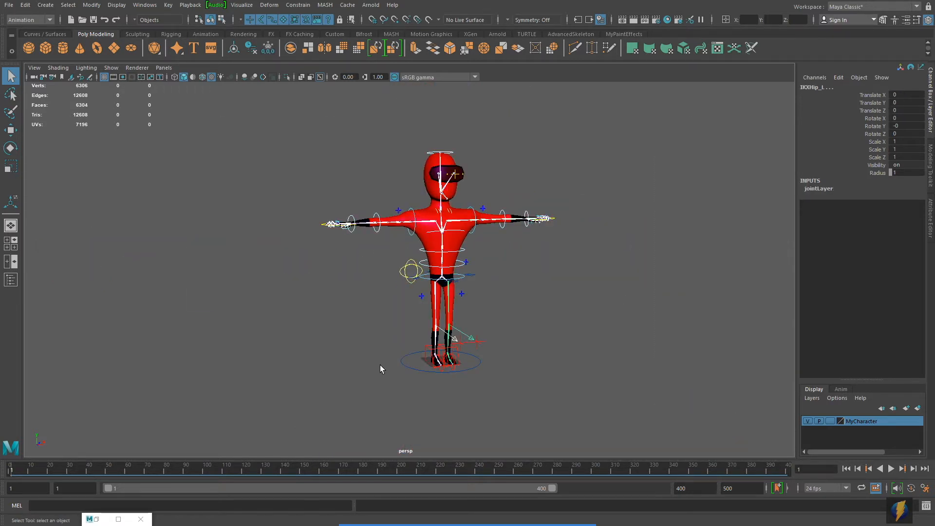
alt+right_drag(341, 344, 632, 352)
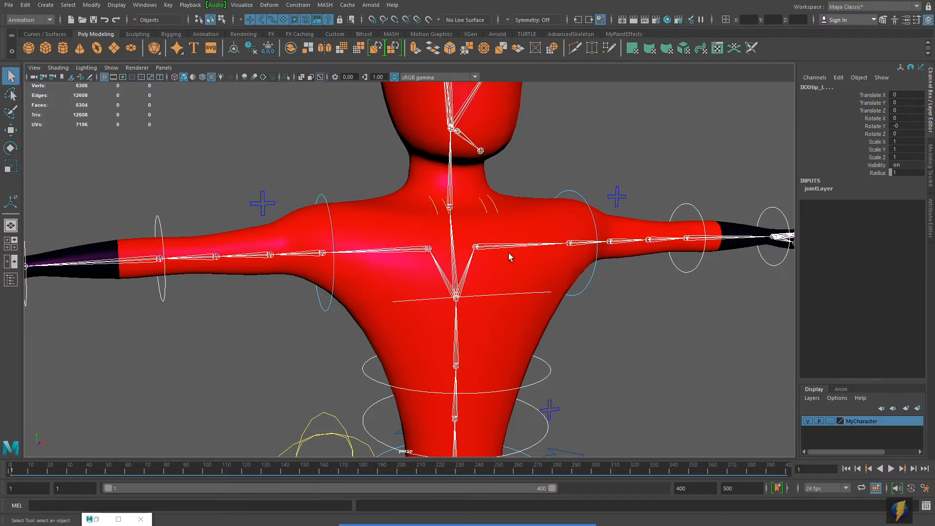
alt+right_drag(685, 309, 235, 267)
alt+middle_drag(361, 292, 381, 255)
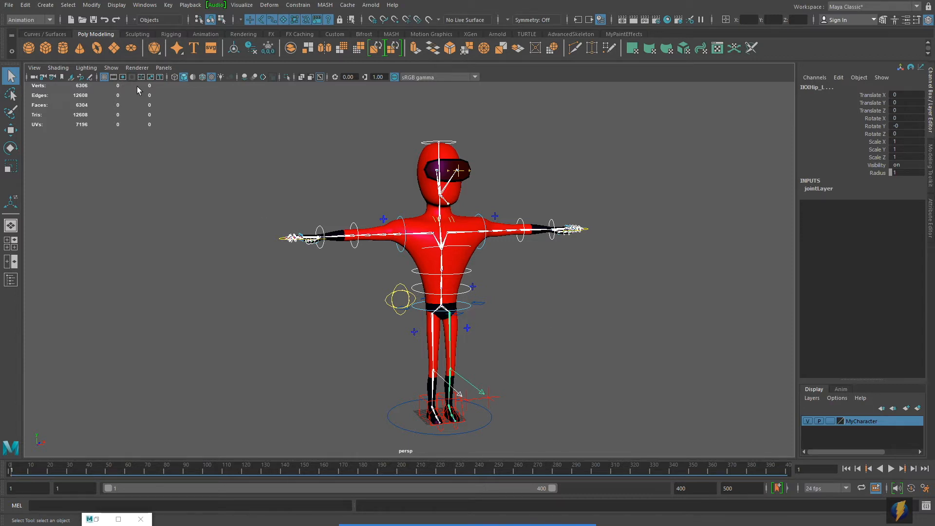
Limit the perspective view's displayed object types to Polygons and NURBS Curves
click(113, 70)
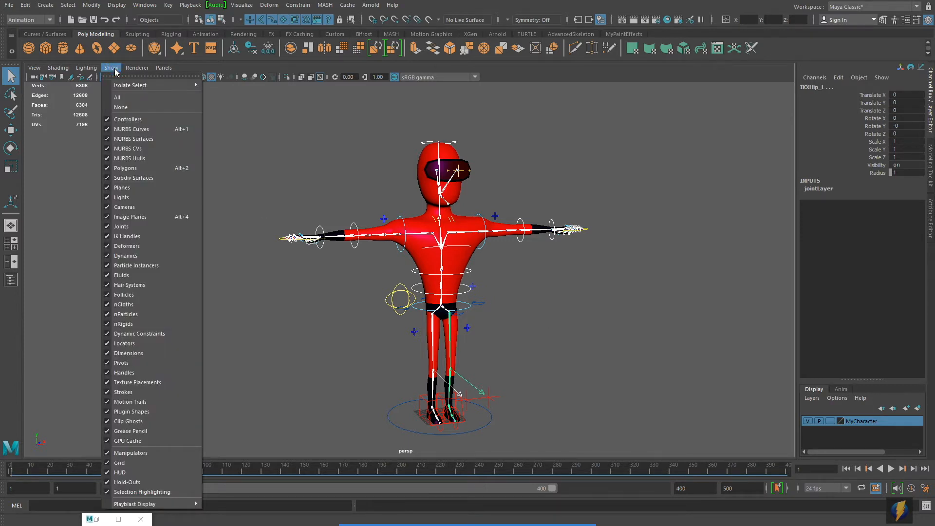
click(121, 107)
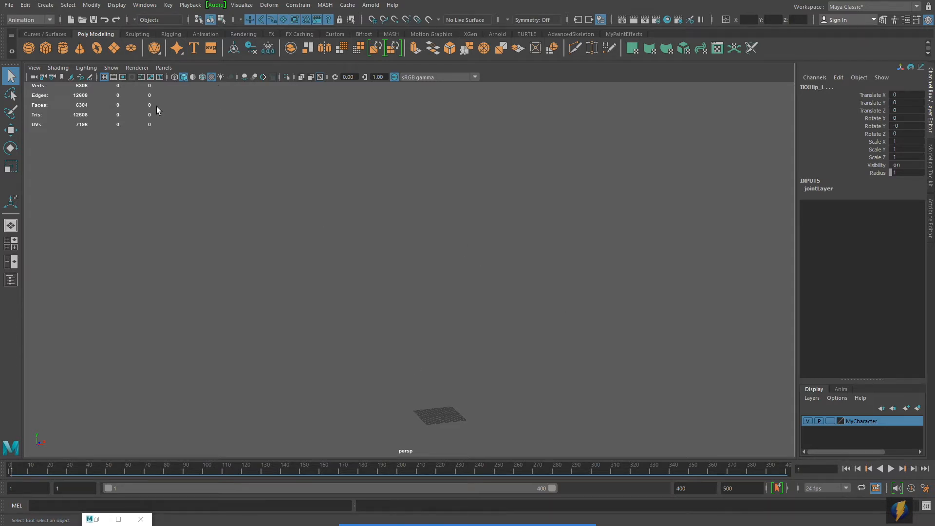
click(110, 68)
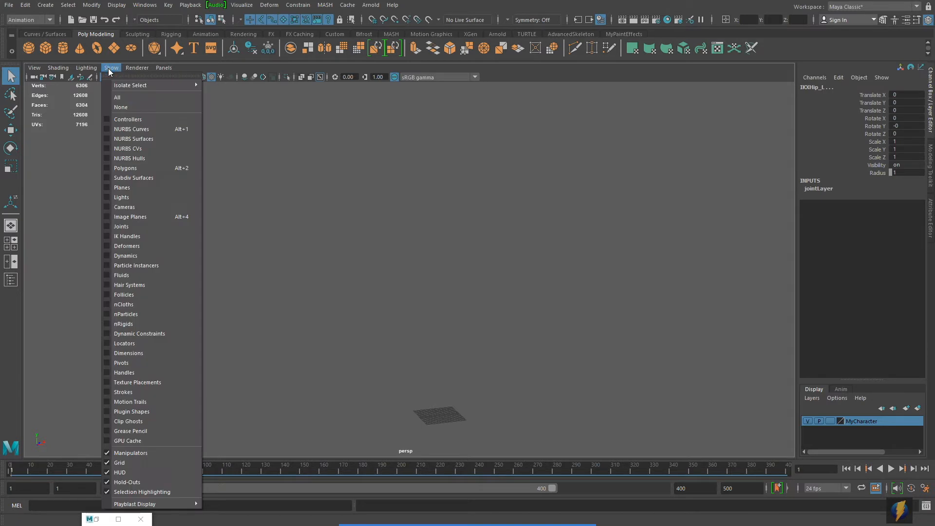
click(125, 168)
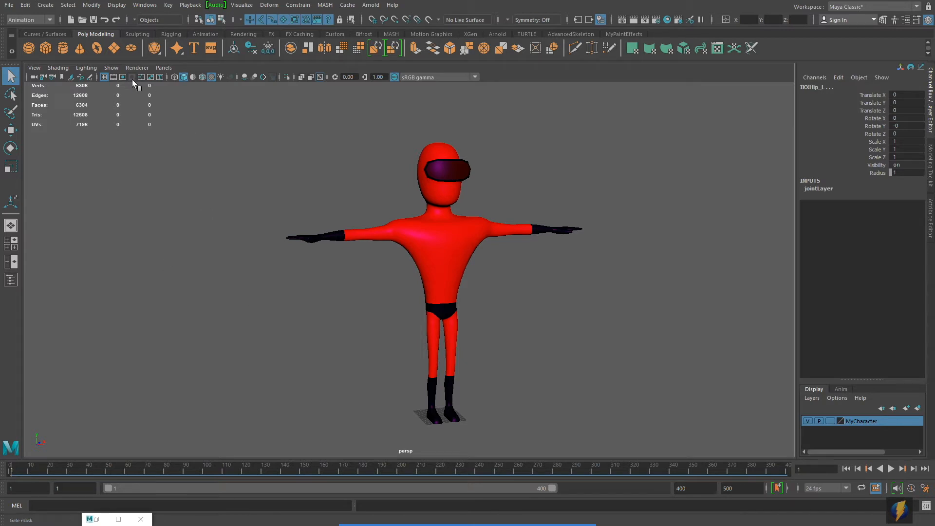
click(116, 69)
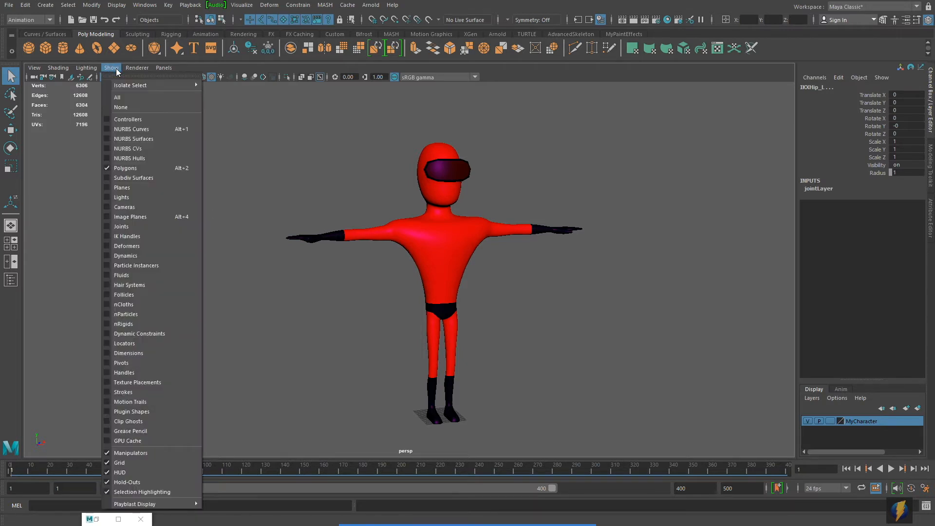
click(135, 130)
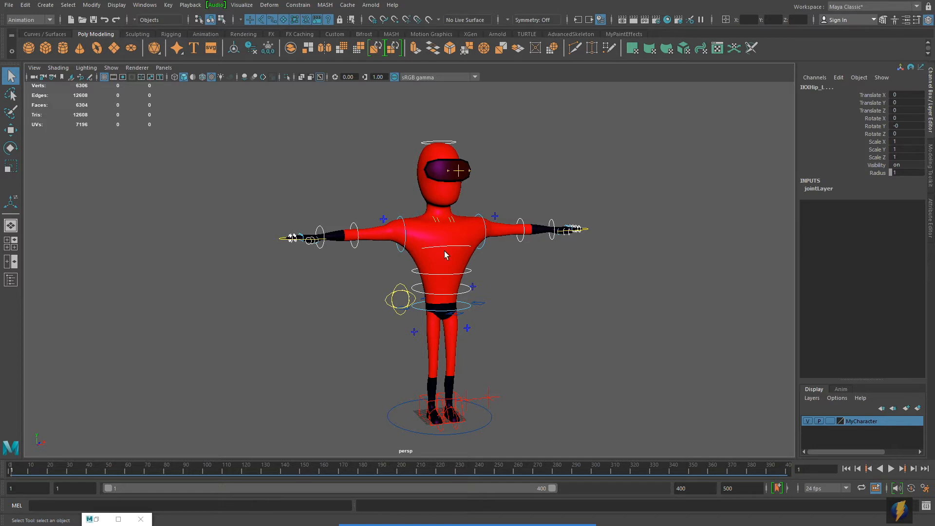
Check viewport picking by selecting the body mesh and the FK root control at the hips in turn
click(458, 256)
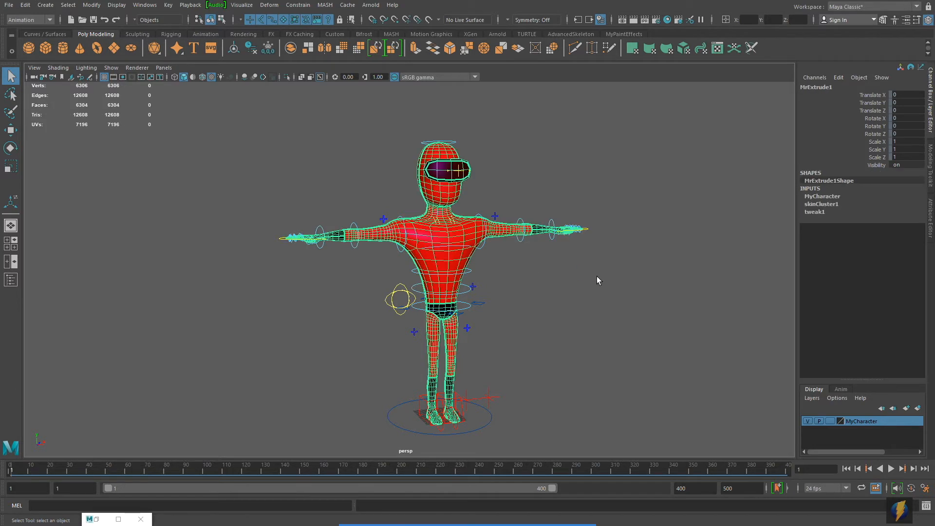
click(470, 309)
mouse_move(549, 302)
alt+mouse_down()
mouse_move(560, 295)
mouse_move(543, 296)
mouse_move(562, 303)
alt+mouse_up()
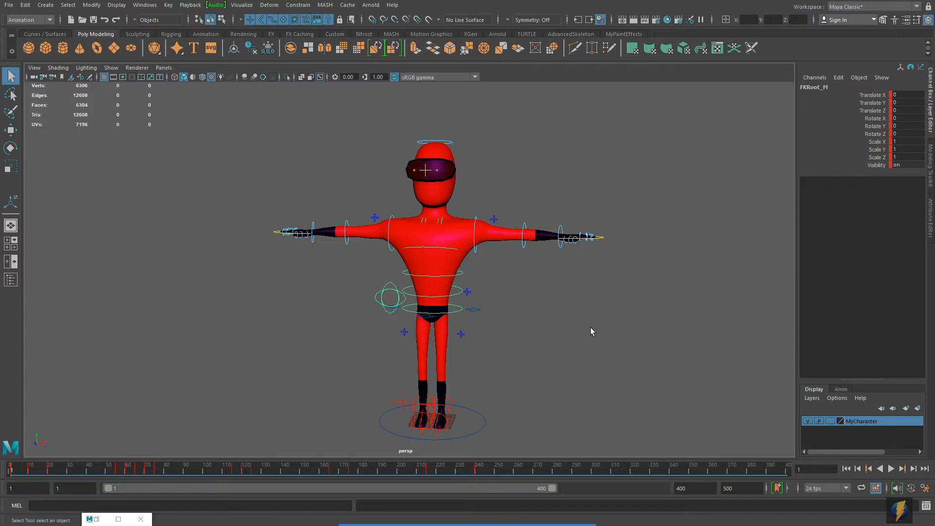
alt+drag(563, 338, 482, 262)
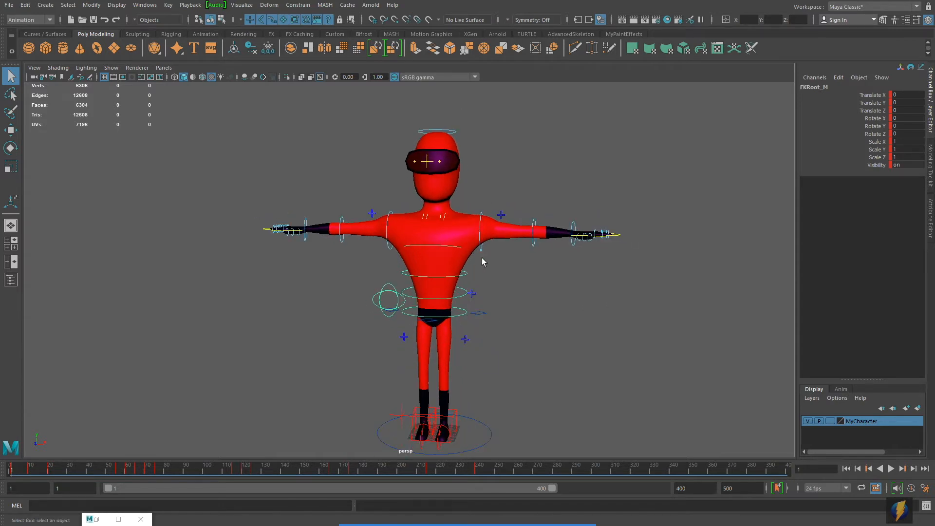
Clear and repeat the selection of the body mesh at the torso to check that it is still pickable
click(460, 265)
alt+drag(606, 282, 556, 280)
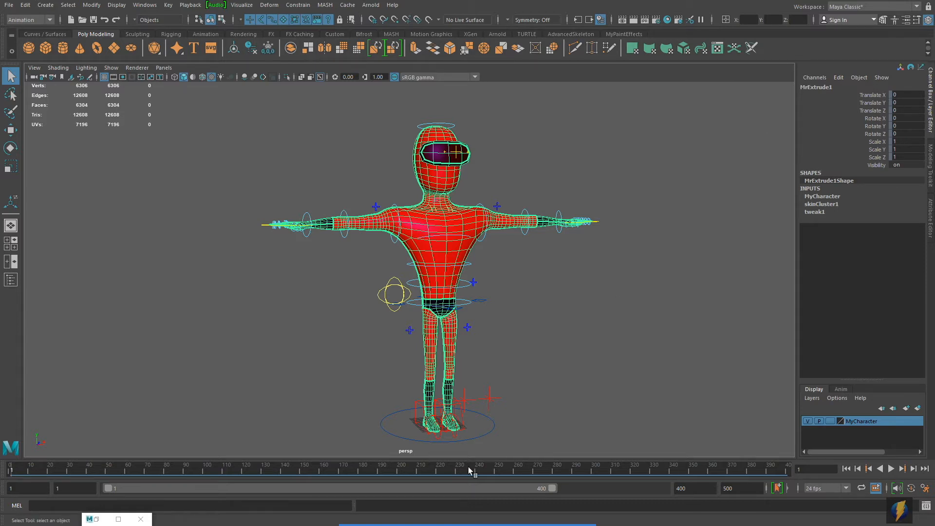
click(504, 509)
mouse_move(598, 338)
mouse_down()
mouse_move(863, 104)
mouse_move(867, 135)
mouse_move(576, 176)
mouse_move(528, 246)
mouse_move(457, 258)
mouse_move(779, 221)
mouse_move(799, 168)
mouse_move(853, 113)
mouse_move(855, 156)
mouse_move(696, 146)
mouse_up()
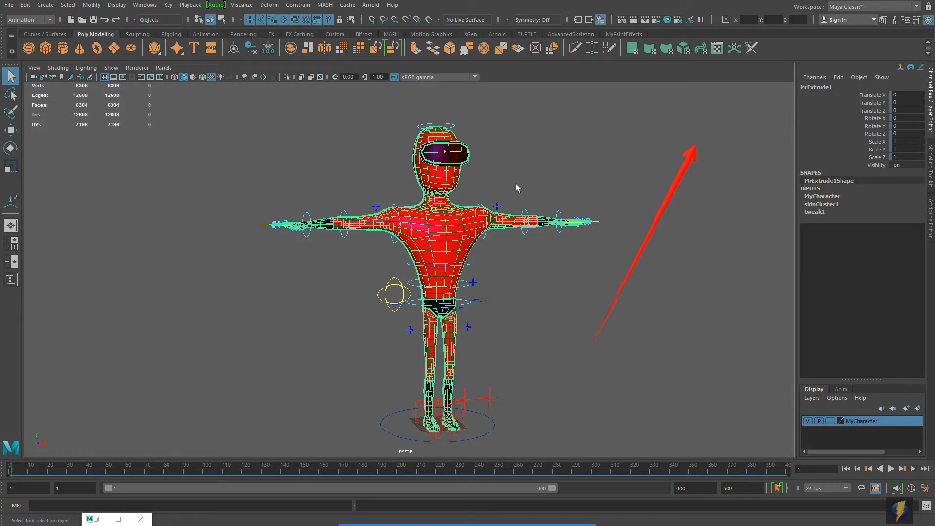
click(560, 172)
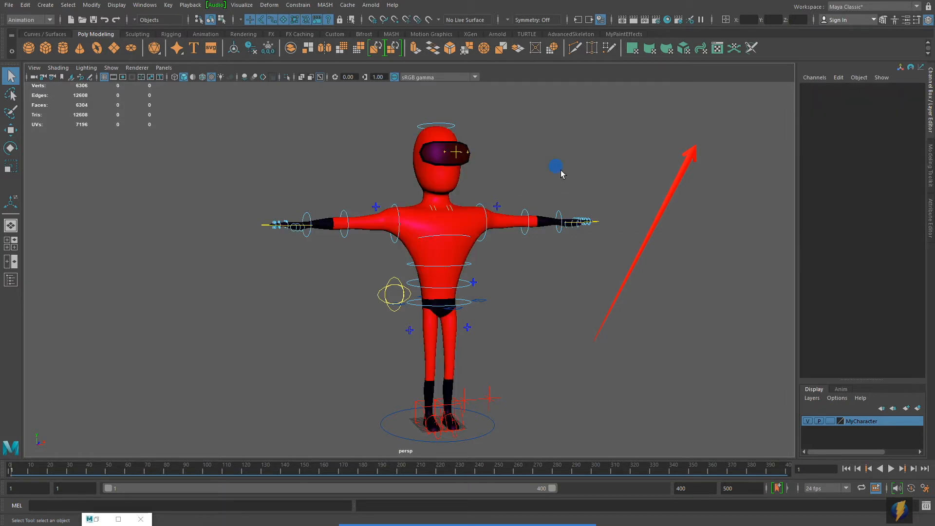
click(456, 256)
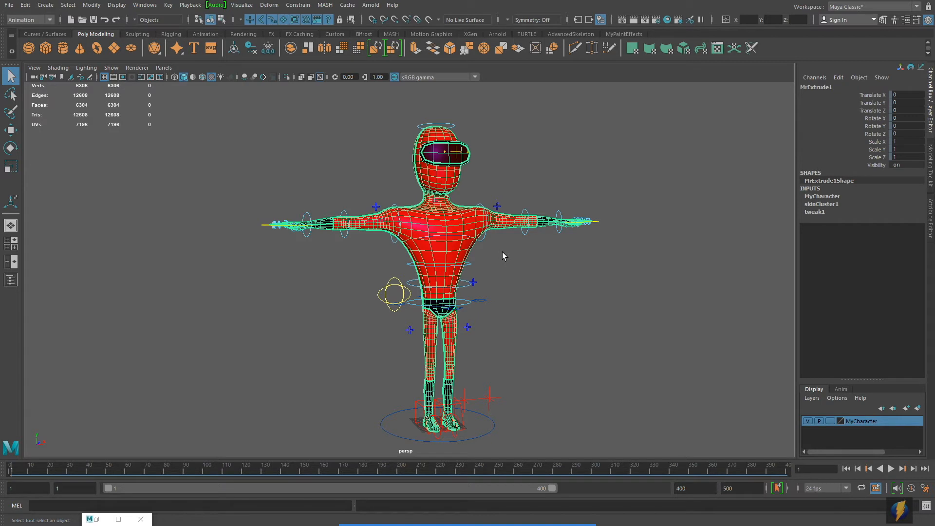
scroll(422, 284, down, 2)
mouse_move(475, 280)
alt+mouse_down()
mouse_move(460, 275)
mouse_move(486, 273)
mouse_move(443, 286)
mouse_move(456, 277)
mouse_move(465, 288)
alt+mouse_up()
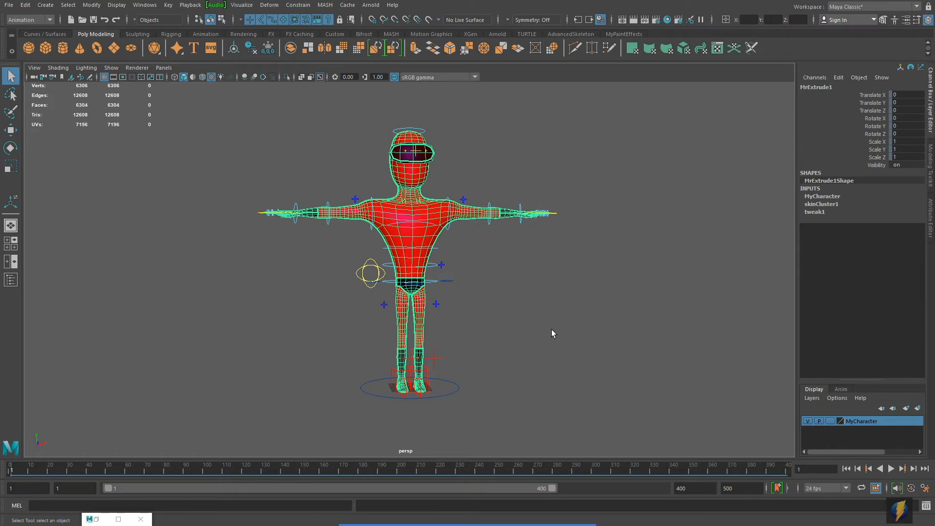
Hide the MyCharacter display layer and show it again
mouse_move(555, 522)
click(504, 507)
drag(518, 363, 786, 419)
scroll(450, 300, up, 3)
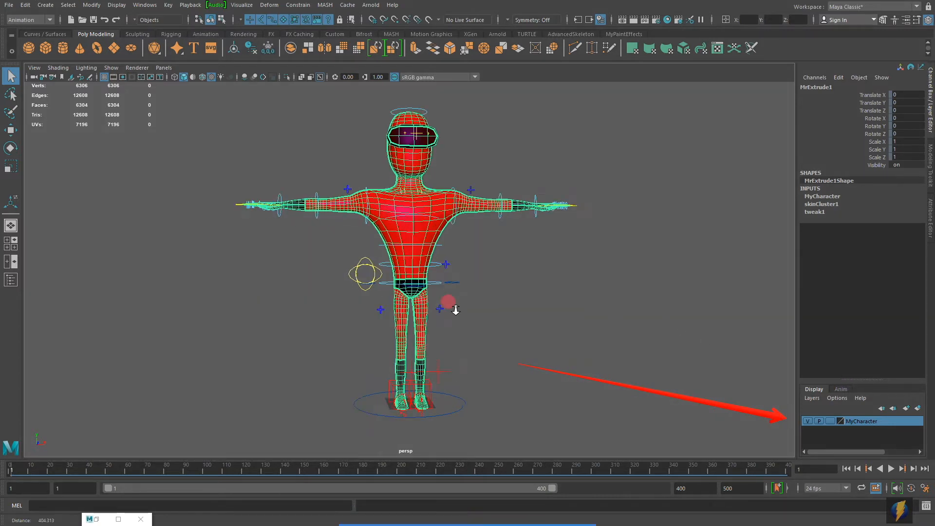
click(808, 420)
click(808, 420)
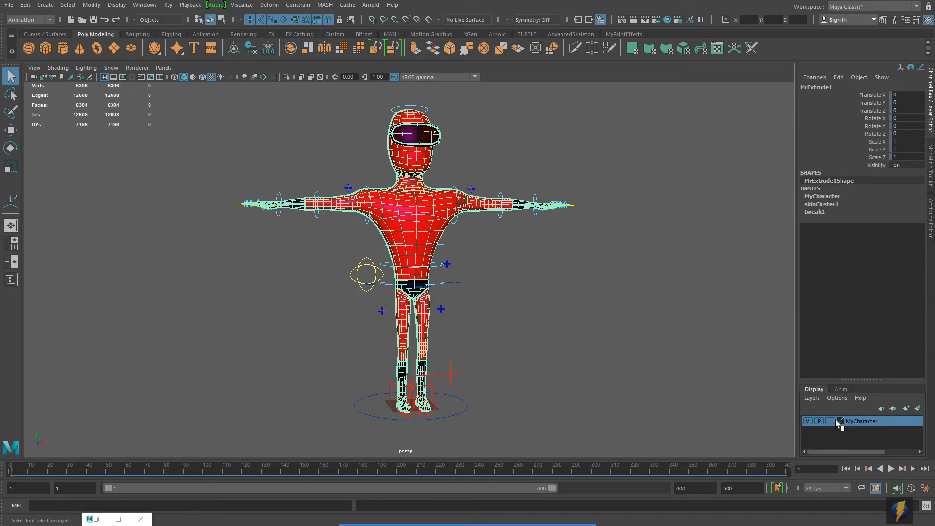
Cycle the MyCharacter layer's display type past Template to Reference
mouse_move(504, 524)
click(504, 505)
mouse_move(679, 200)
mouse_down()
mouse_move(772, 351)
mouse_move(827, 414)
mouse_up()
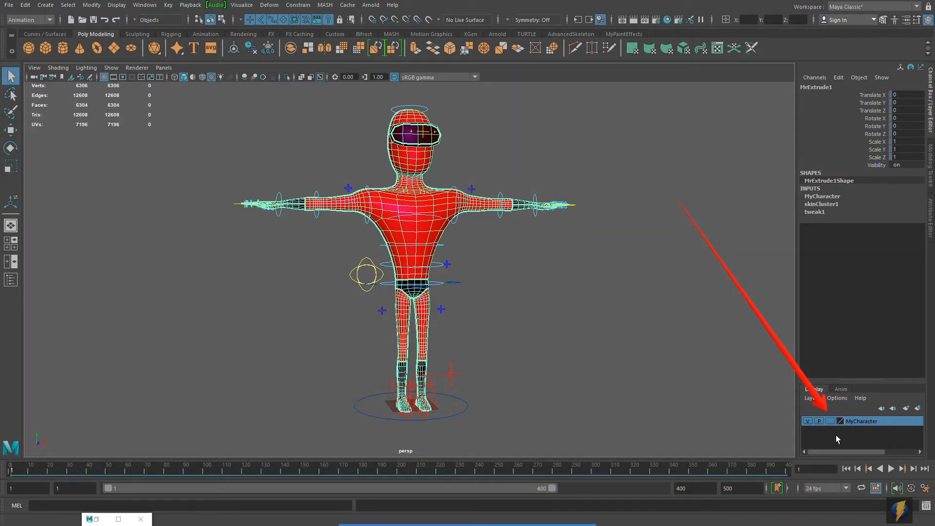
click(829, 421)
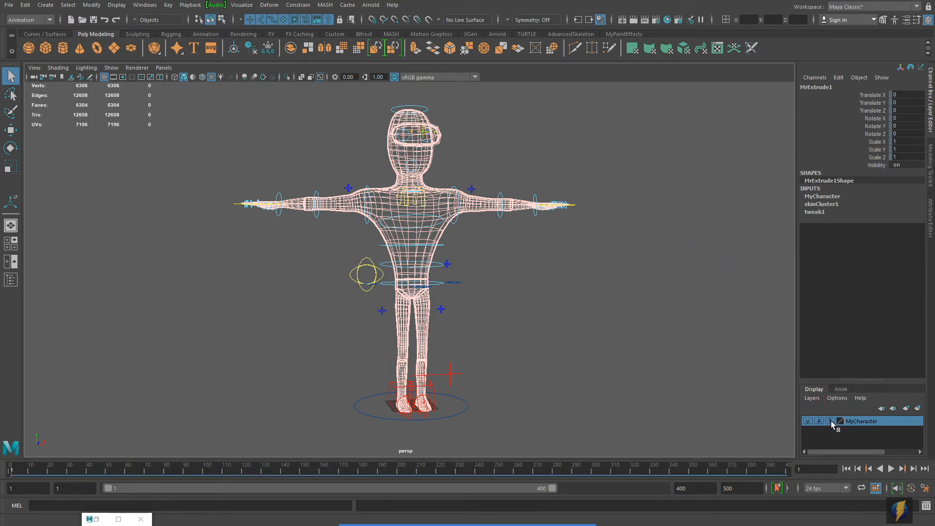
click(830, 421)
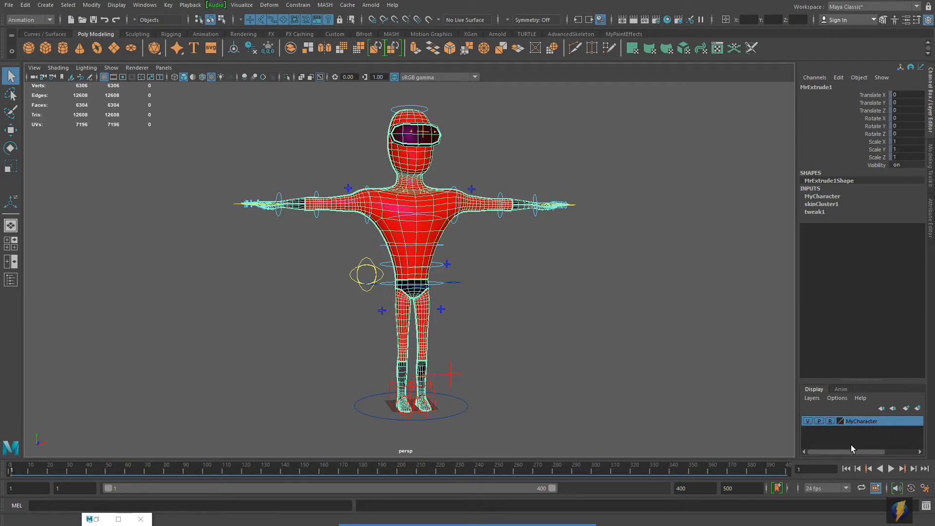
Clear the selection, then hide the MyCharacter layer and show it again
click(640, 317)
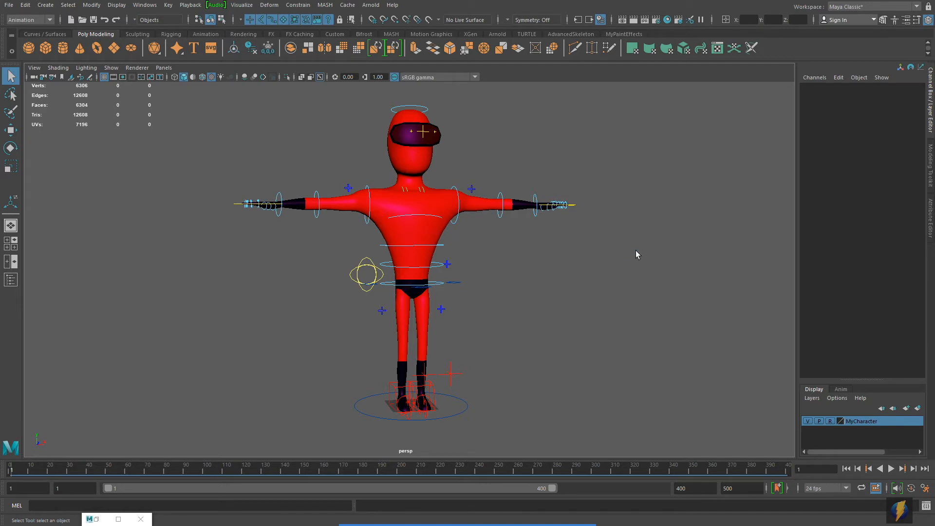
click(807, 421)
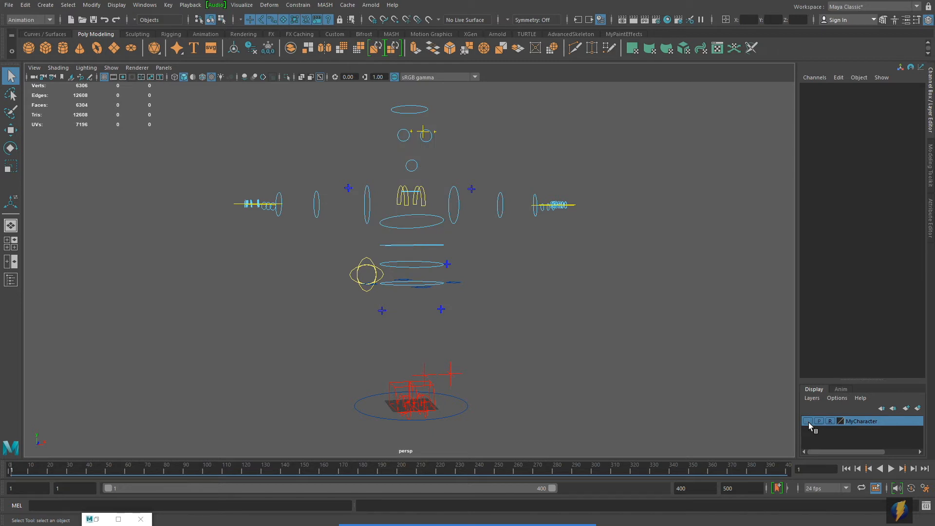
click(807, 422)
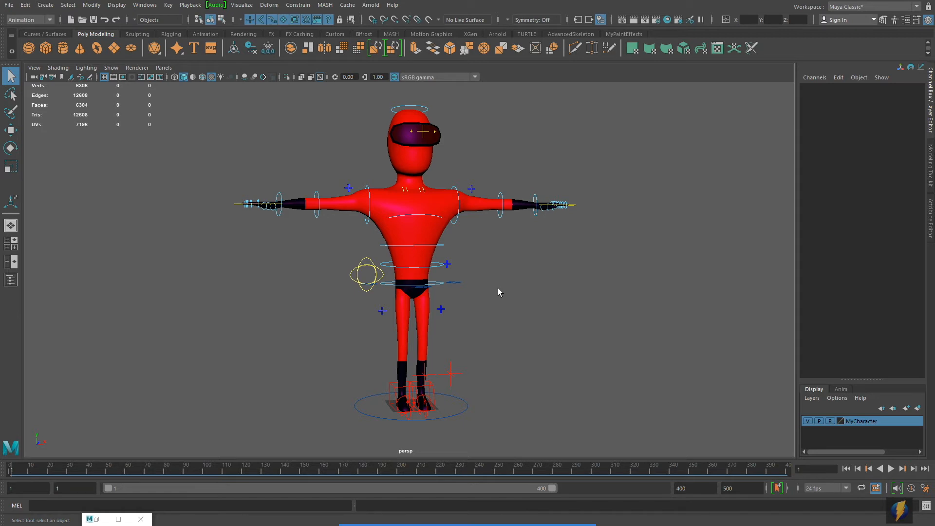
Select the right arm's FK/IK switch, then try rotating the right elbow control about Z and undo the rotation
click(370, 190)
click(343, 189)
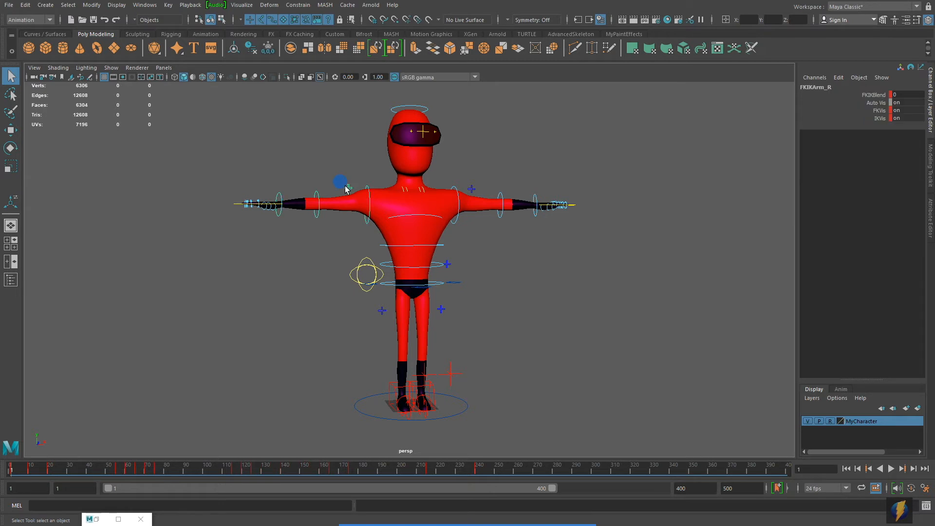
click(317, 201)
click(11, 147)
alt+drag(272, 205, 322, 240)
key(ctrl+z)
key(ctrl+z)
key(ctrl+z)
key(ctrl+z)
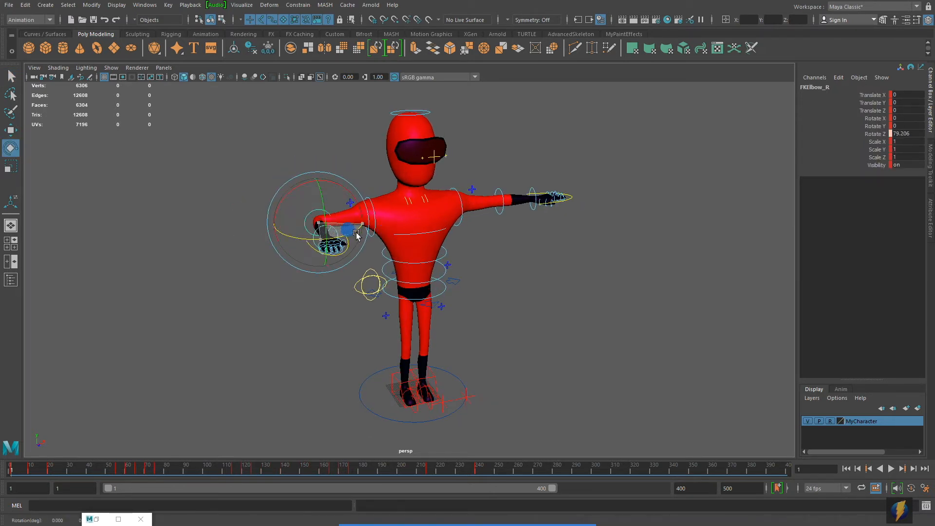
Select the root control at the hips, try a transform on it and undo the change
click(444, 271)
alt+drag(444, 270, 419, 253)
key(w)
key(ctrl+z)
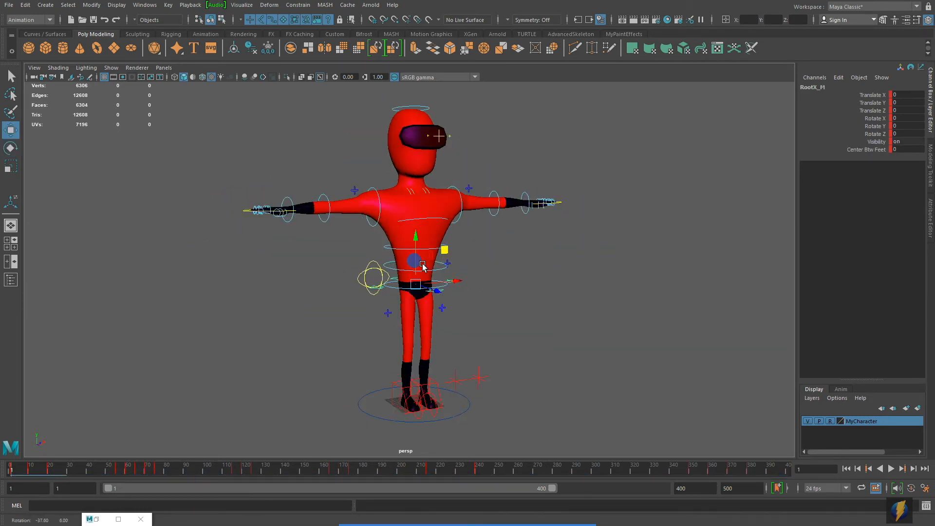
Box-select the whole character to check that only its control curves are picked
scroll(419, 253, down, 3)
drag(209, 114, 722, 492)
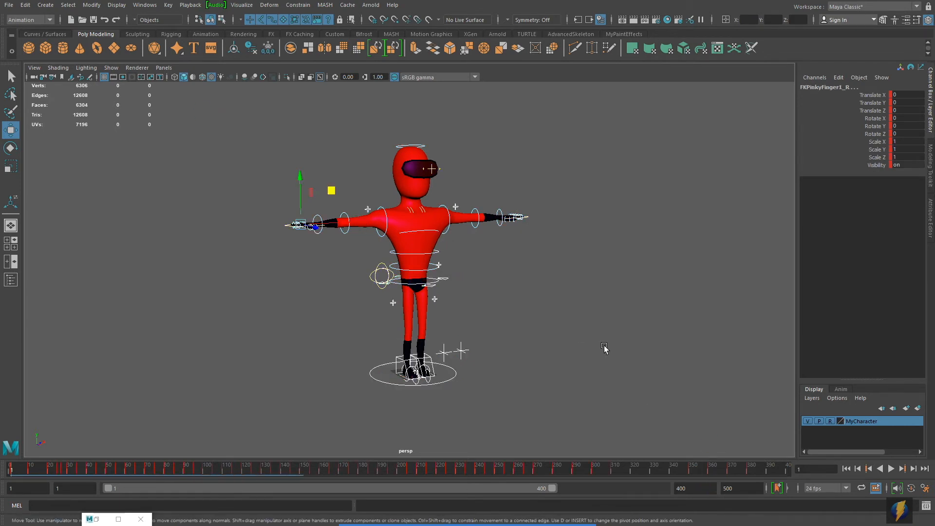
alt+drag(605, 348, 568, 340)
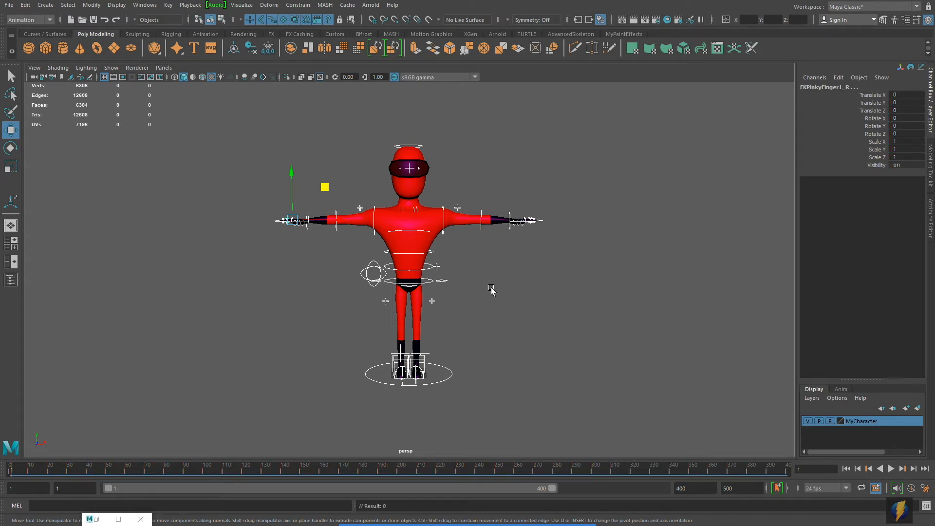
scroll(459, 294, up, 3)
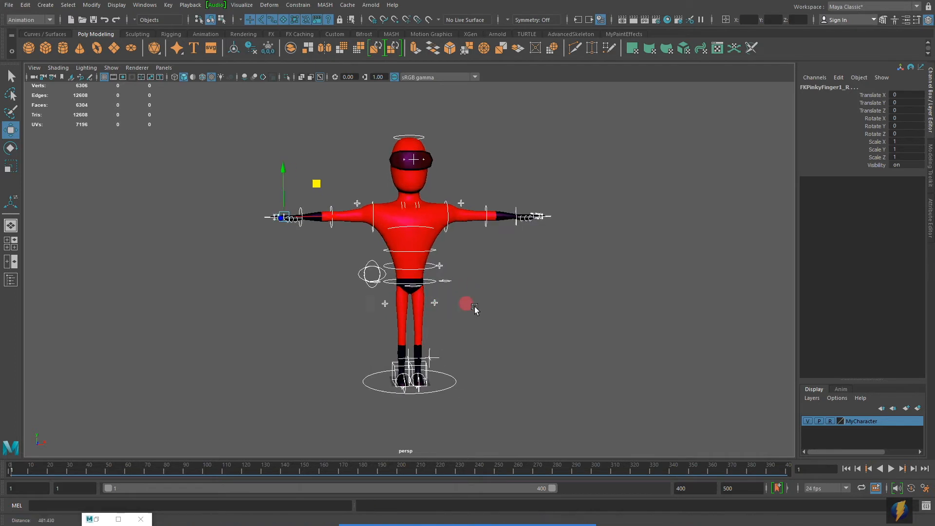
scroll(482, 302, up, 1)
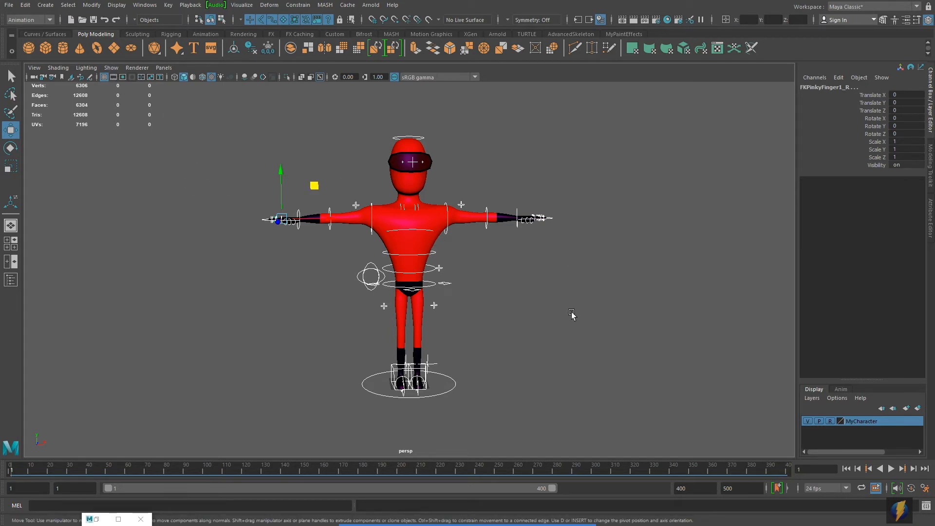
Compare the character's display in the four-view layout, return to the perspective view and undo the accidental shift of the controls
key(space)
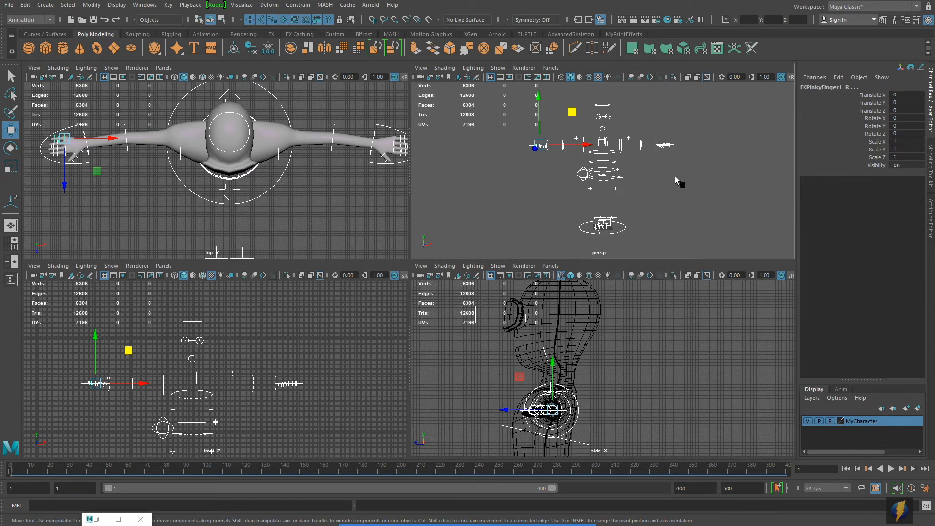
key(space)
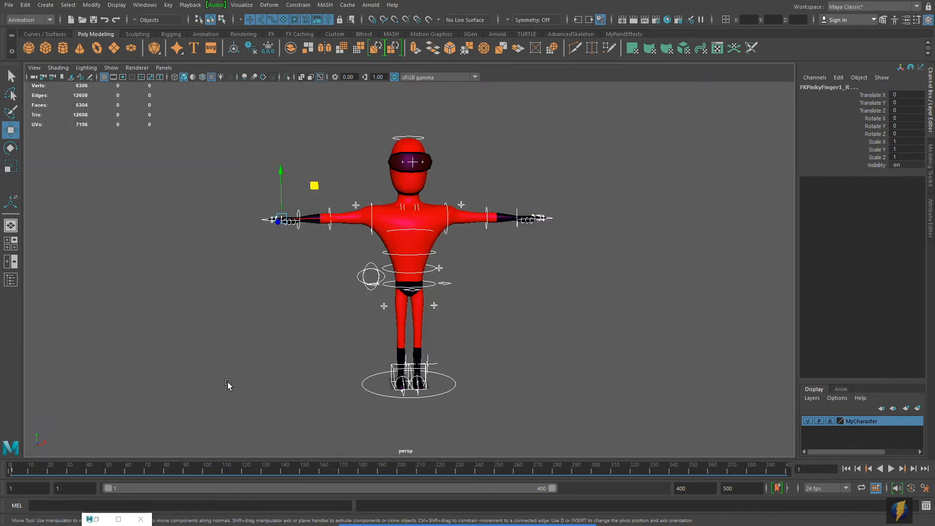
key(space)
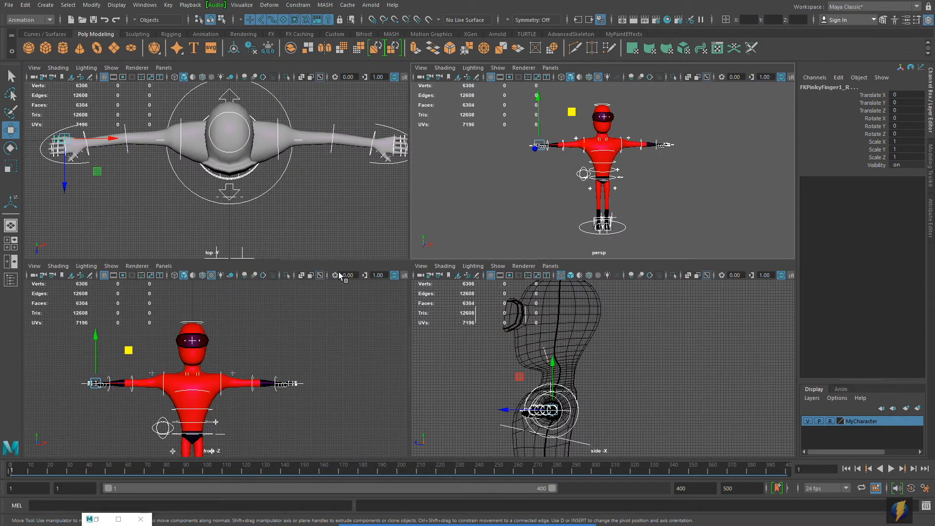
click(498, 266)
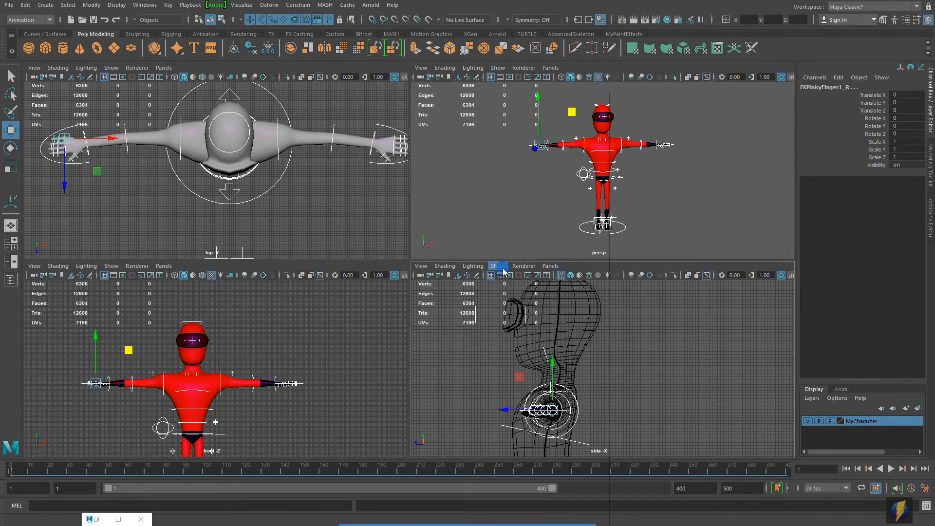
middle_drag(719, 159, 708, 169)
key(space)
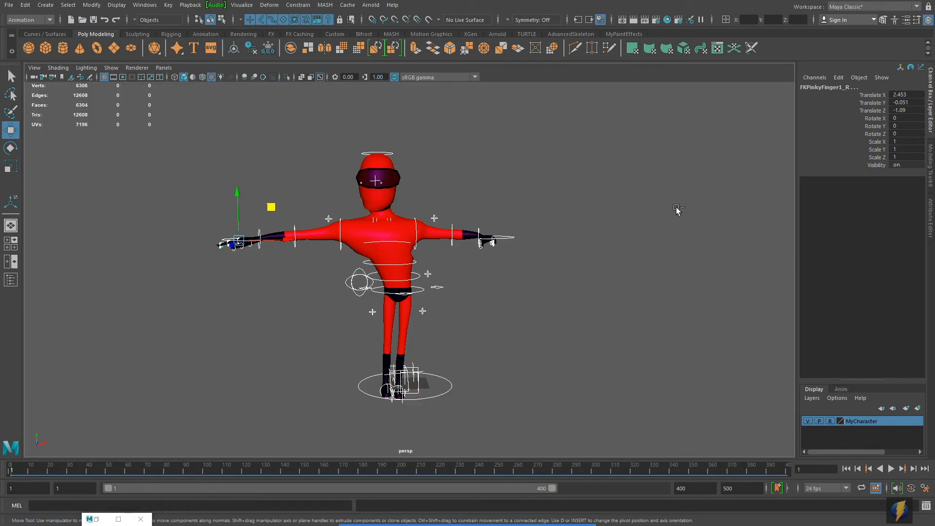
key(ctrl+z)
alt+drag(576, 231, 592, 252)
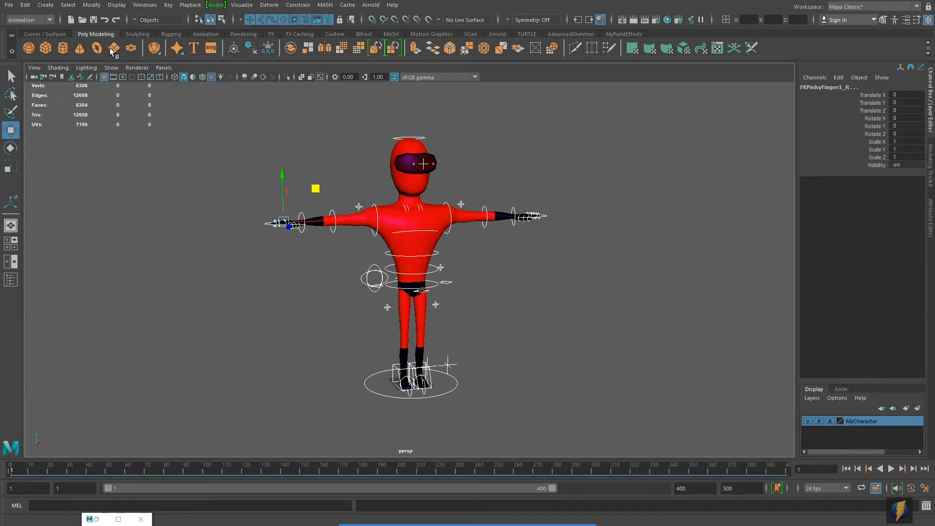
Show all object types in the perspective viewport and clear the selection
click(111, 68)
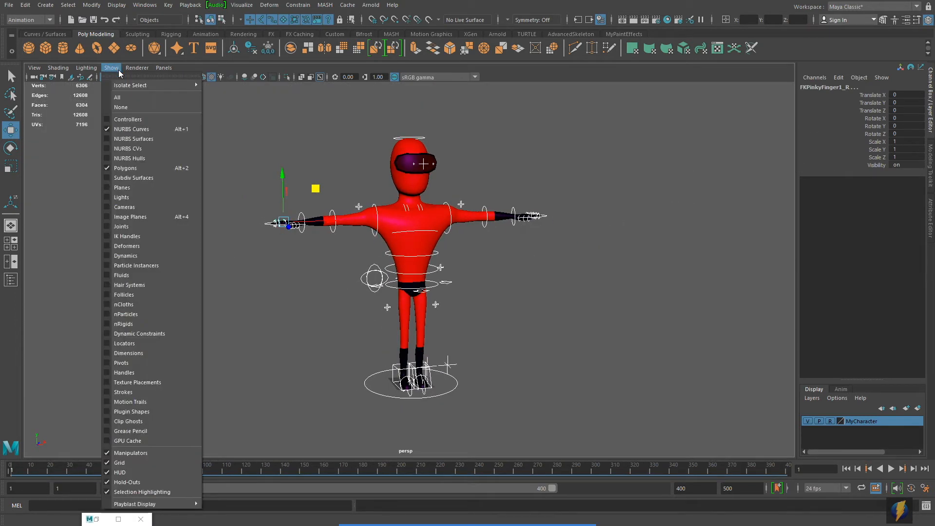
click(126, 97)
click(570, 263)
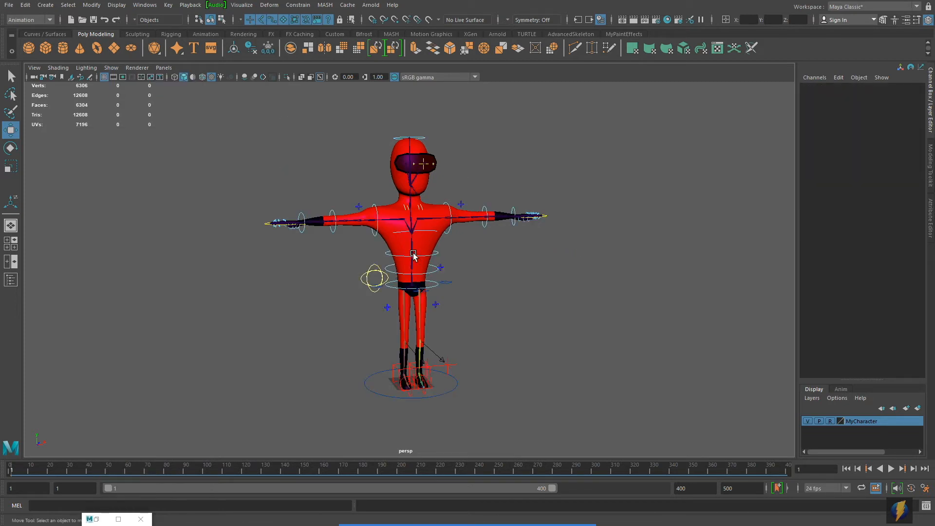
Check joint picking by selecting the joints in the torso and the right scapula
click(412, 252)
click(392, 220)
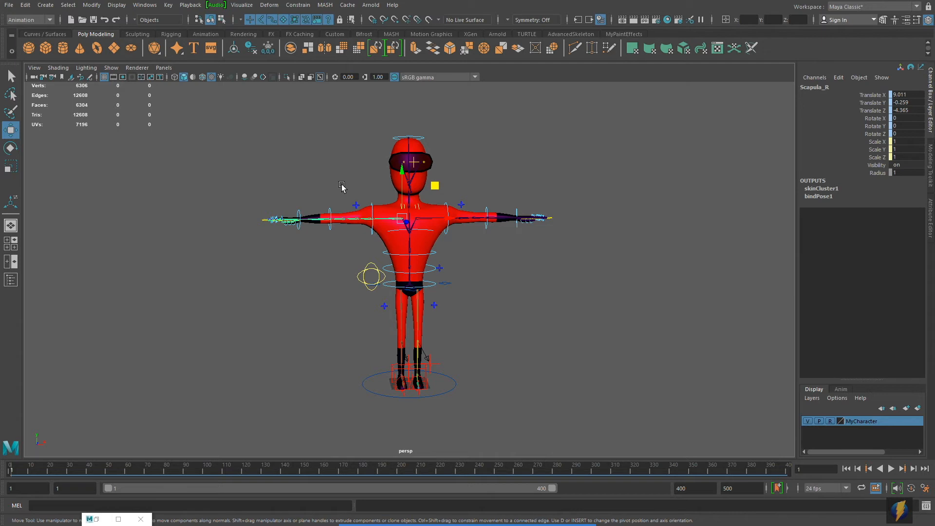
alt+right_drag(316, 229, 321, 261)
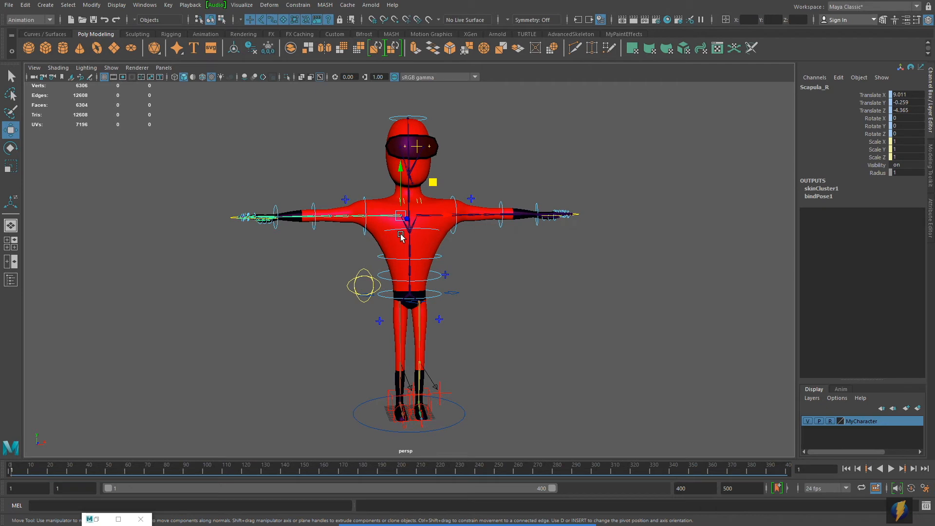
Turn off every object type in the selection mask
drag(265, 316, 242, 22)
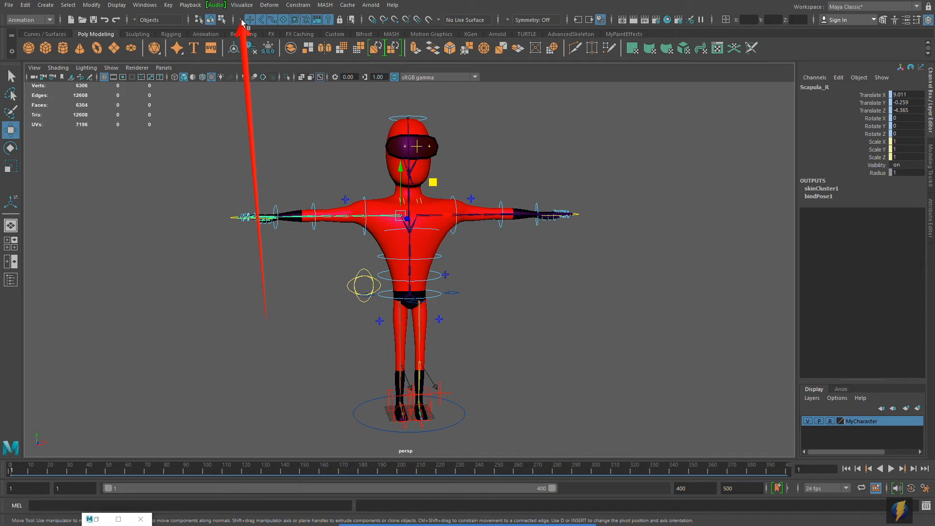
click(241, 22)
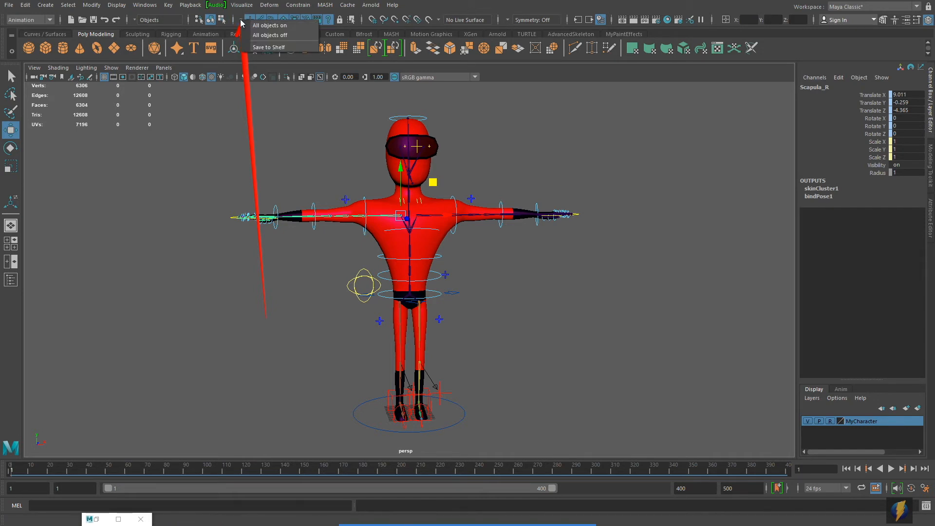
click(263, 36)
Try box-selecting the character's head, arms, torso and legs to test the selection mask
click(467, 146)
drag(363, 110, 483, 195)
drag(259, 170, 590, 392)
drag(188, 202, 515, 440)
drag(298, 266, 469, 371)
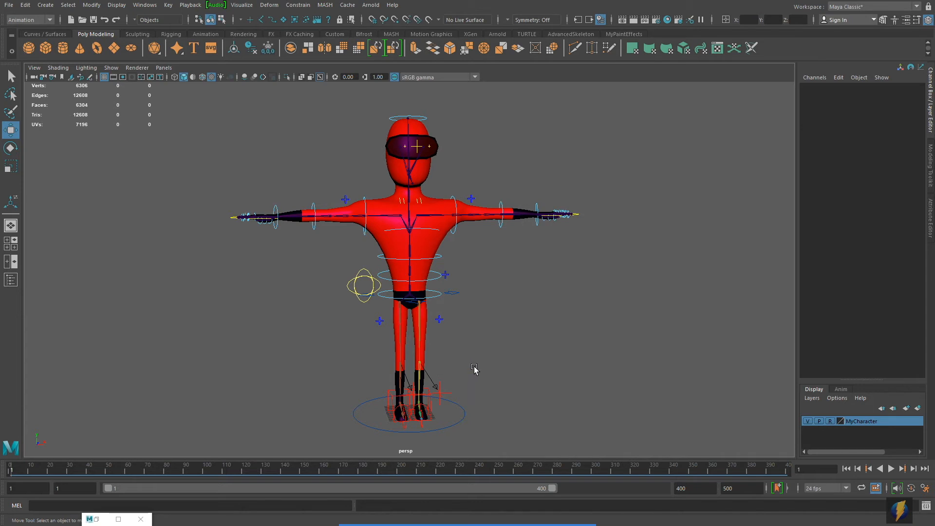
drag(323, 326, 575, 457)
drag(298, 162, 431, 298)
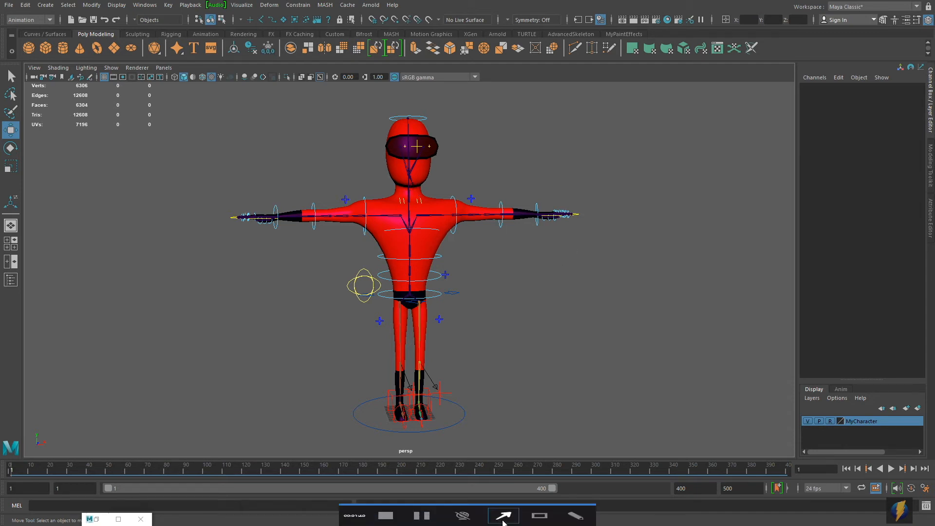
Enable only curves in the selection mask
click(503, 506)
drag(256, 204, 271, 22)
click(272, 21)
Check curve picking by selecting the head, both shoulder and right arm FK/IK controls, then box-selecting the whole character
drag(414, 113, 488, 126)
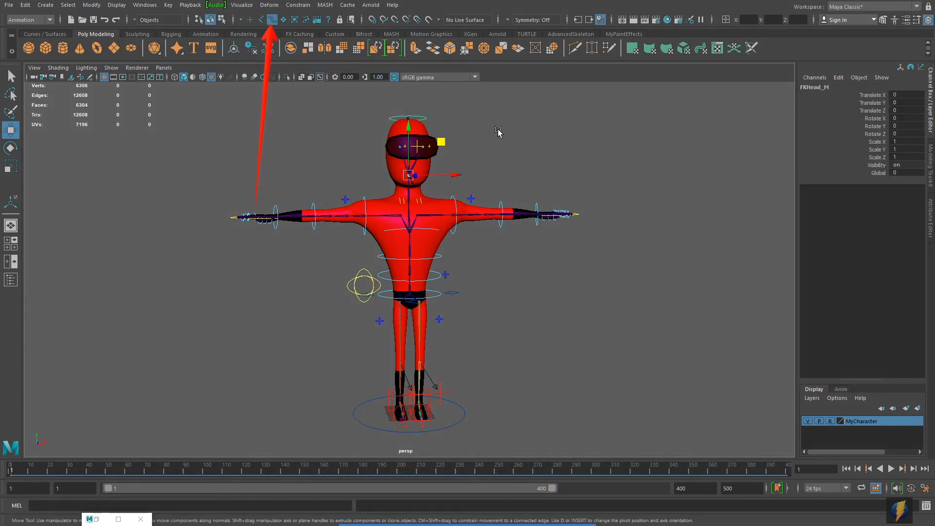
click(453, 211)
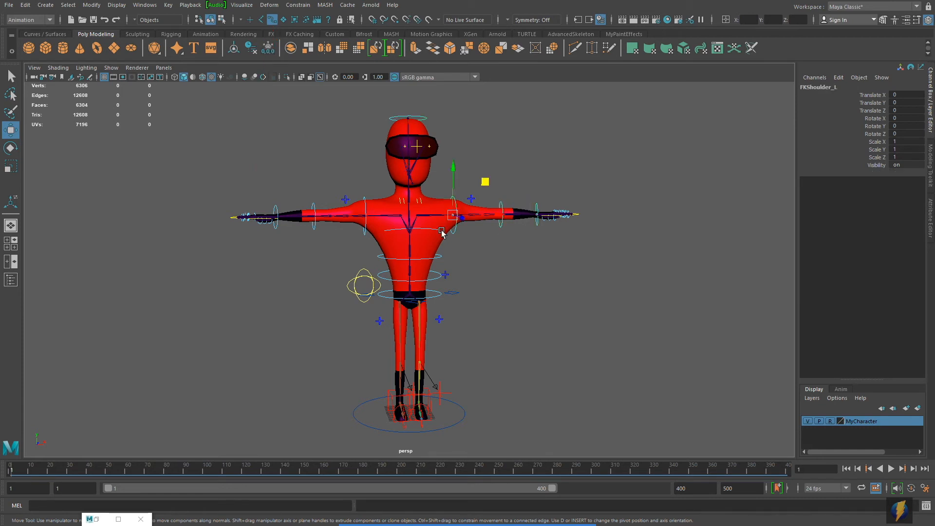
click(365, 206)
click(345, 199)
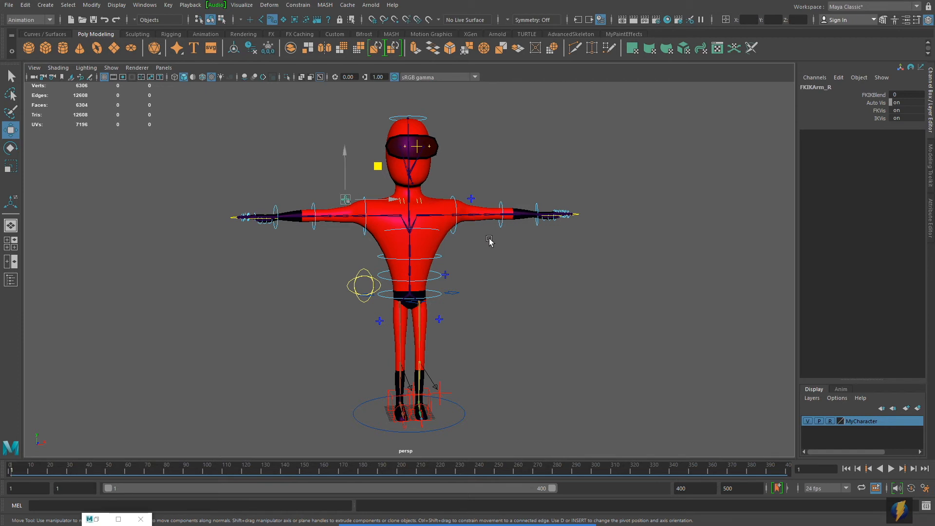
click(494, 253)
drag(241, 152, 603, 371)
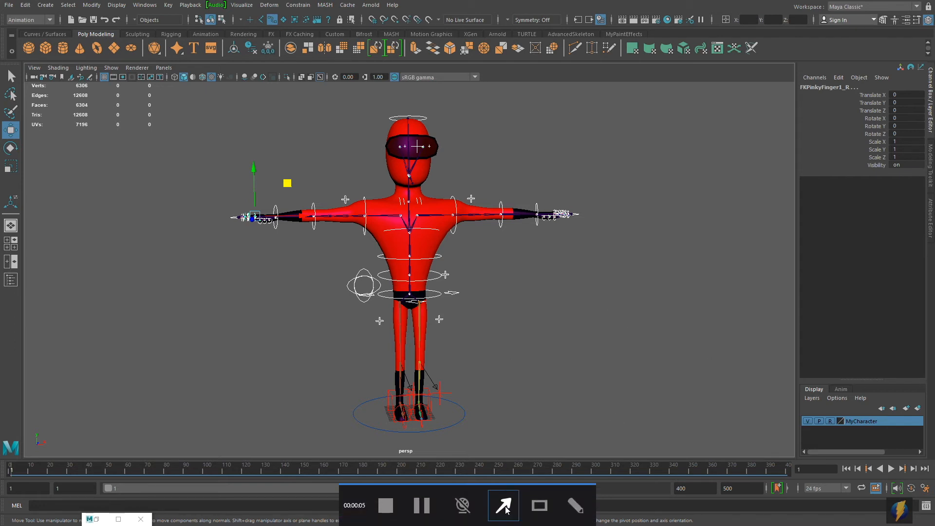
Switch the MyCharacter layer's display type from Reference to normal and clear the selection
mouse_move(585, 140)
mouse_down()
mouse_move(706, 277)
mouse_move(785, 390)
mouse_move(821, 412)
mouse_up()
click(830, 421)
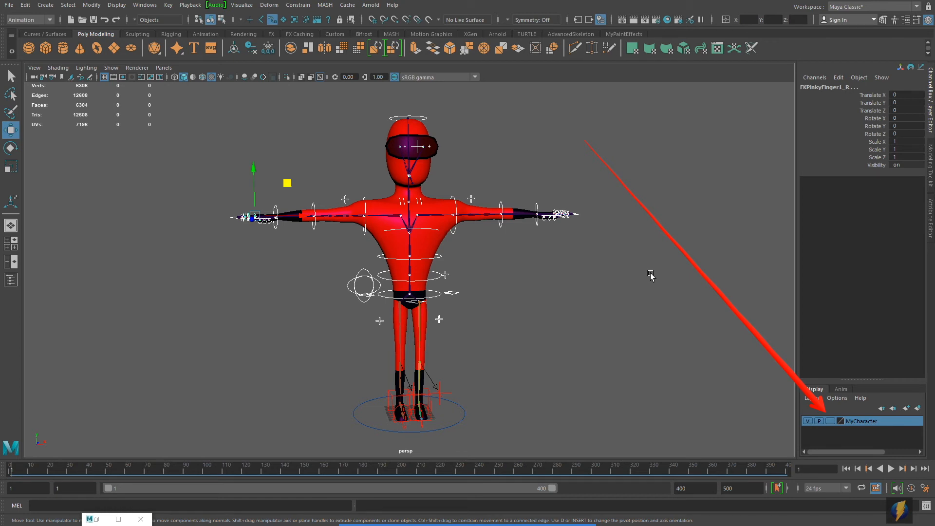
click(511, 359)
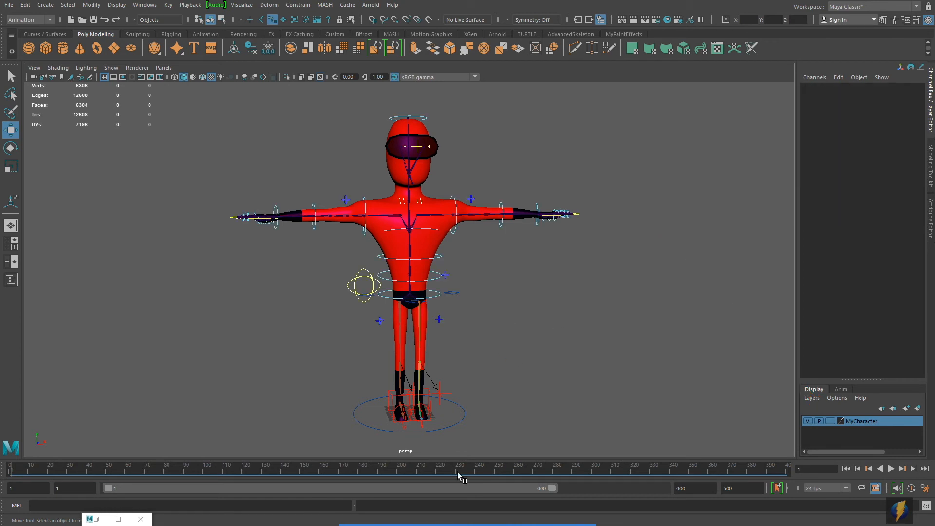
Switch the selection mask from curves to surfaces
click(503, 506)
mouse_move(270, 330)
mouse_down()
mouse_move(292, 98)
mouse_move(272, 23)
mouse_up()
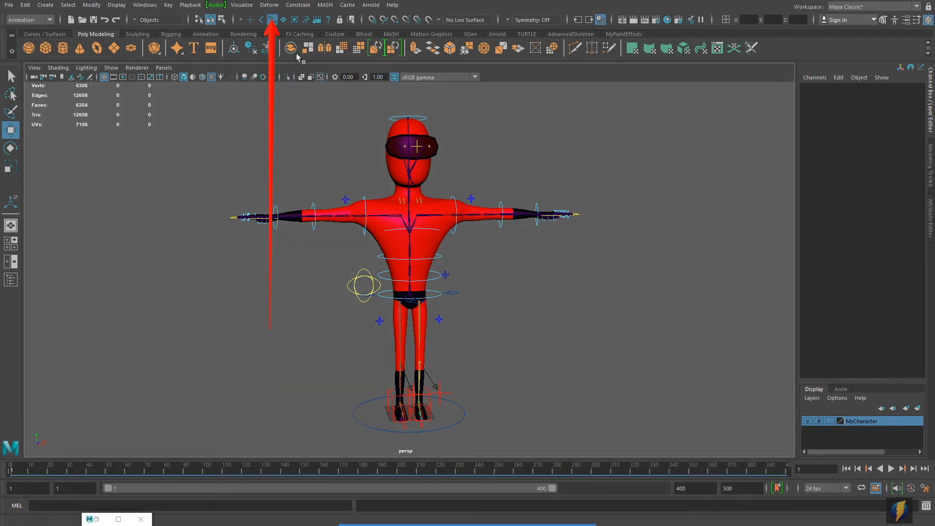
click(283, 19)
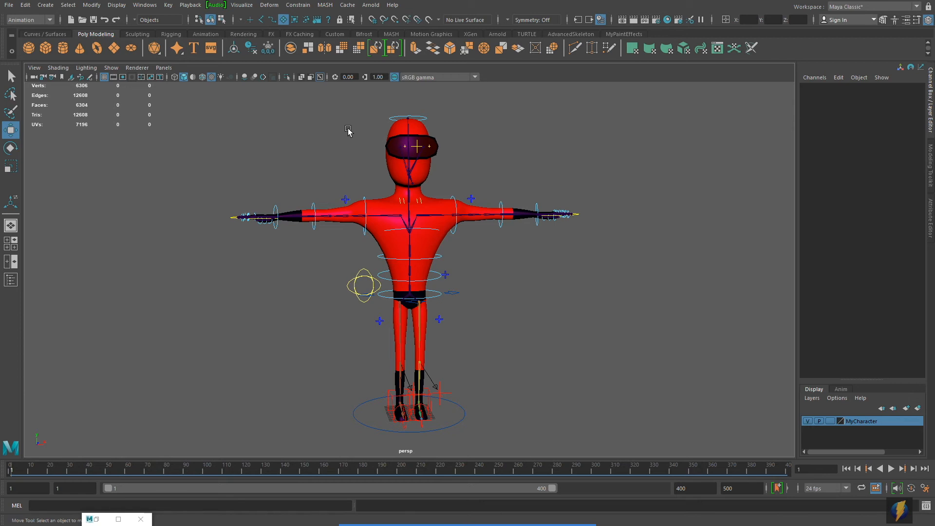
Test surface picking by trying the head and right shoulder controls, then selecting the body mesh
click(419, 116)
click(363, 203)
click(465, 165)
click(433, 176)
alt+drag(650, 201, 539, 277)
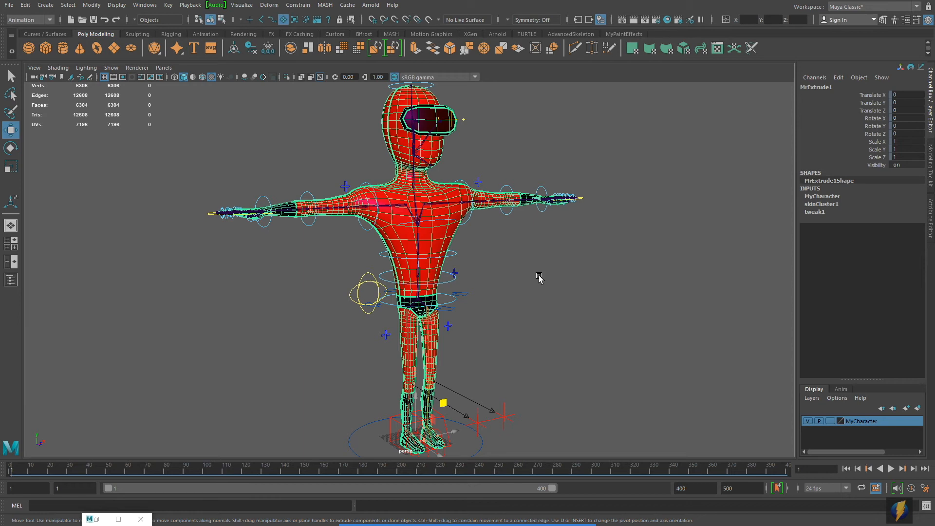
scroll(540, 283, down, 2)
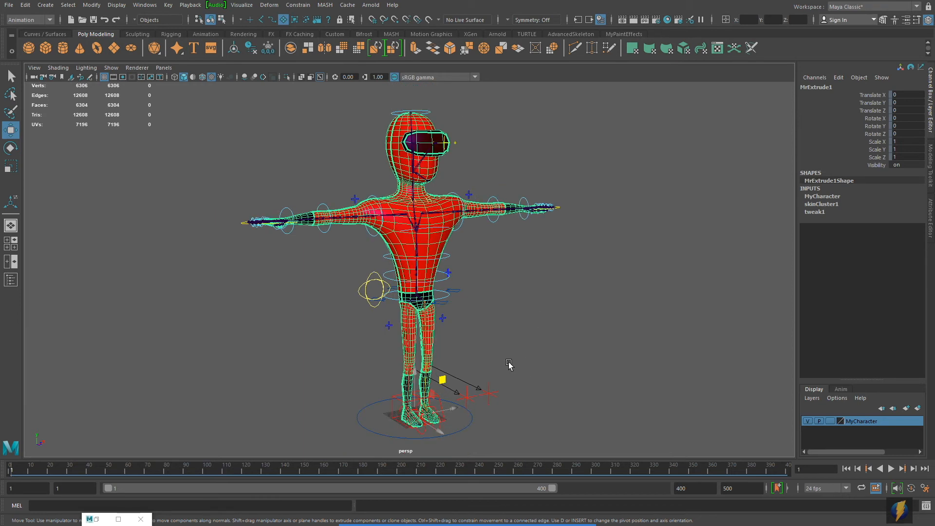
click(503, 505)
mouse_move(249, 160)
mouse_down()
mouse_move(252, 23)
mouse_move(307, 22)
mouse_move(261, 30)
mouse_move(250, 42)
mouse_up()
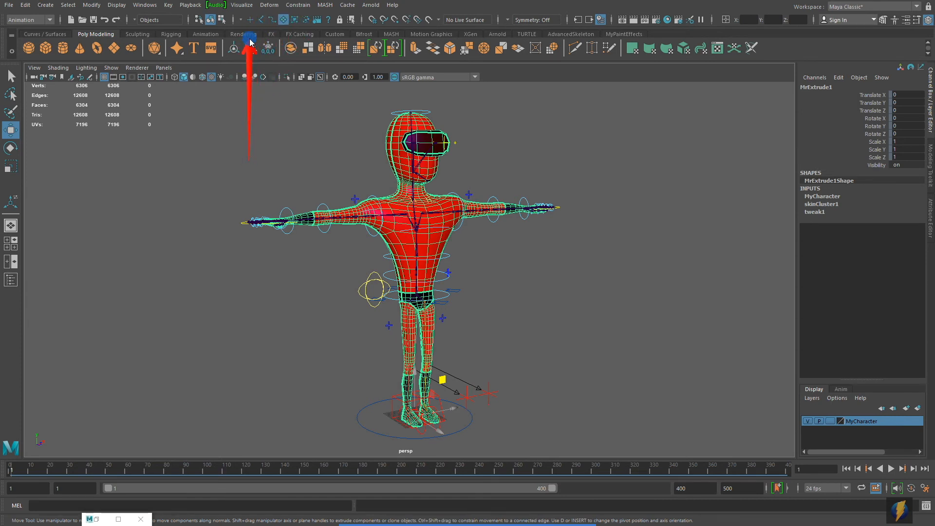
mouse_move(250, 42)
mouse_down()
mouse_move(250, 31)
mouse_move(262, 58)
mouse_move(269, 34)
mouse_move(260, 22)
mouse_move(264, 56)
mouse_move(282, 26)
mouse_up()
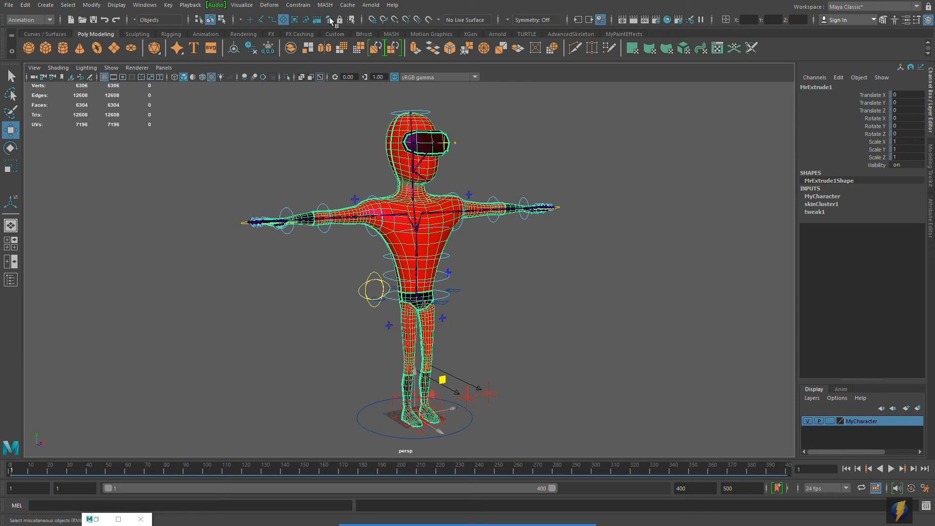
click(503, 505)
mouse_move(286, 334)
mouse_down()
mouse_move(264, 179)
mouse_move(258, 26)
mouse_move(284, 25)
mouse_up()
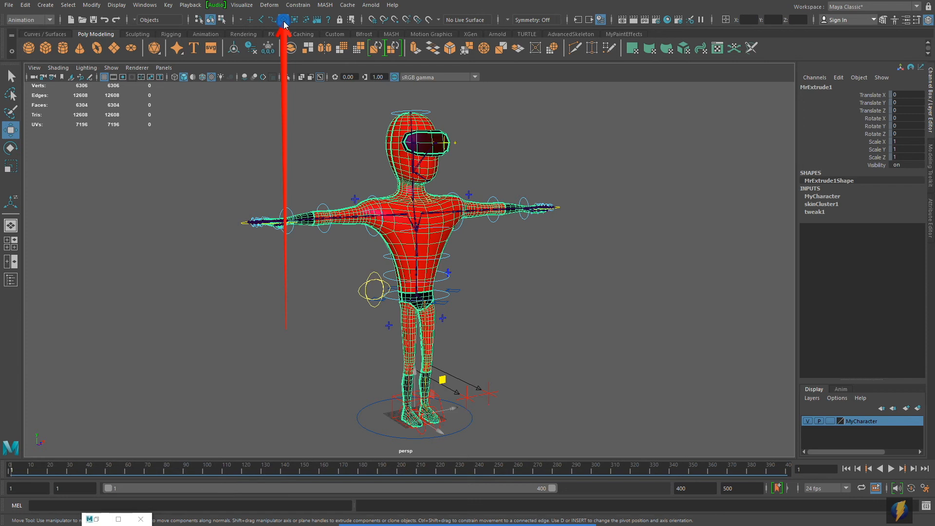
mouse_move(285, 24)
mouse_down()
mouse_move(248, 33)
mouse_move(242, 23)
mouse_up()
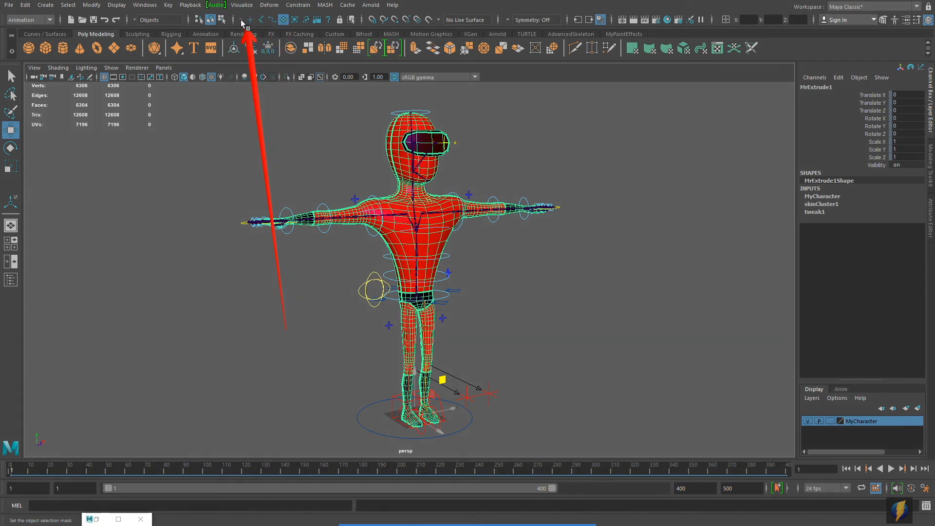
Turn on all object types in the selection mask
click(241, 21)
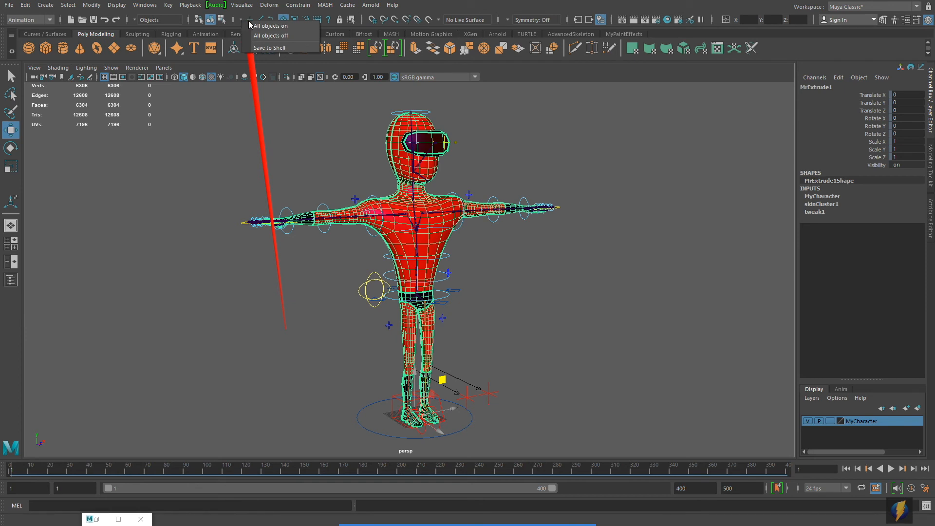
click(262, 27)
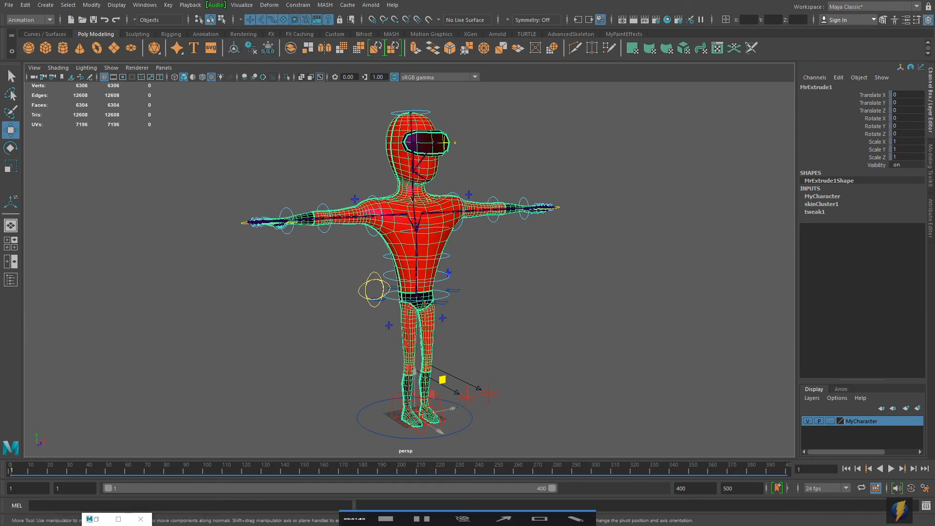
click(504, 507)
mouse_move(272, 210)
mouse_down()
mouse_move(236, 52)
mouse_move(263, 25)
mouse_move(328, 30)
mouse_up()
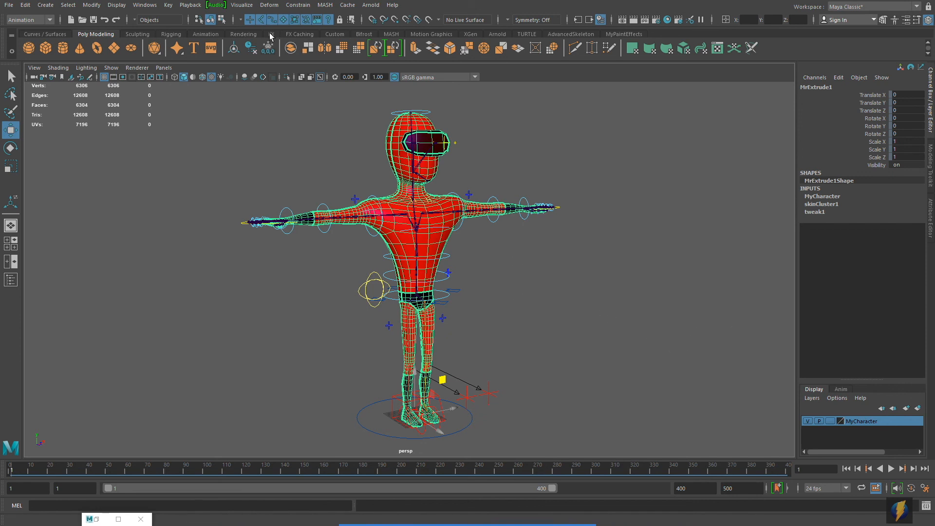
click(503, 505)
mouse_move(277, 156)
mouse_down()
mouse_move(248, 26)
mouse_move(323, 24)
mouse_move(294, 126)
mouse_up()
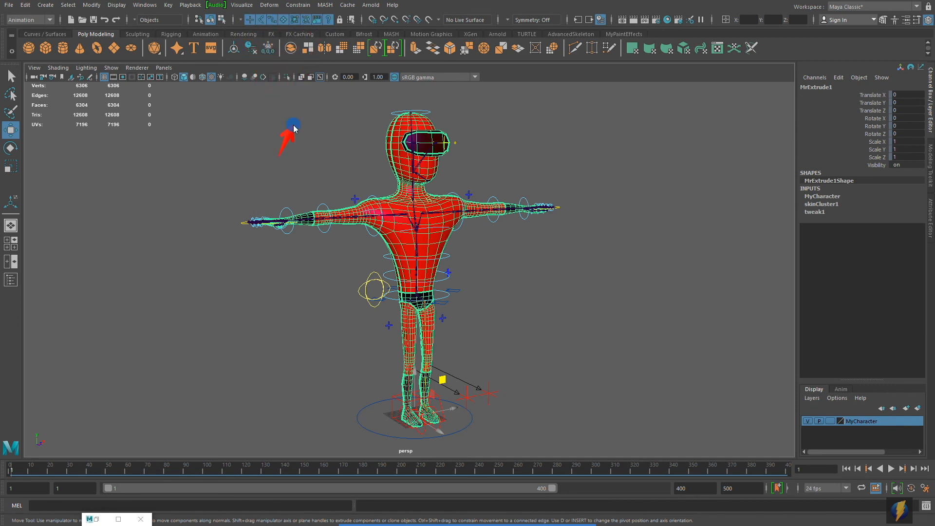
Hide all object types in the perspective viewport, then show only polygons and NURBS curves
click(111, 69)
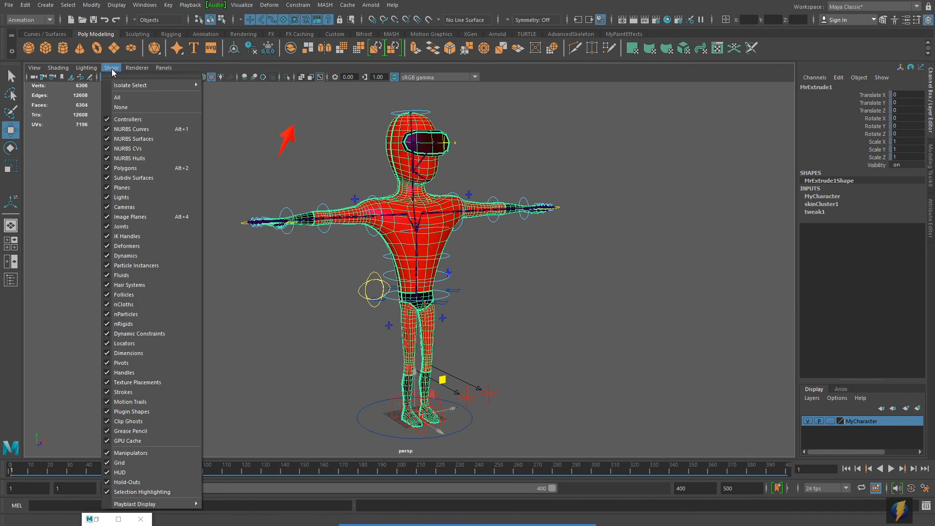
click(127, 107)
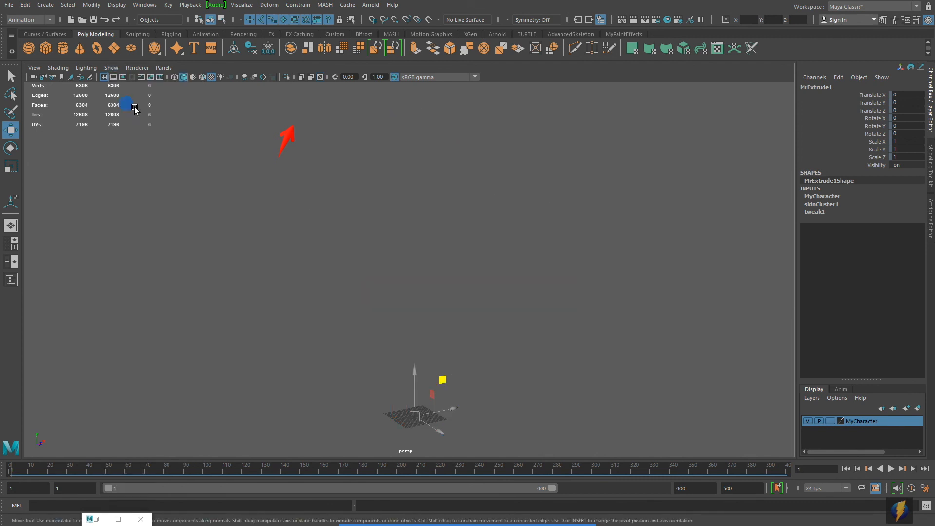
click(112, 68)
click(150, 168)
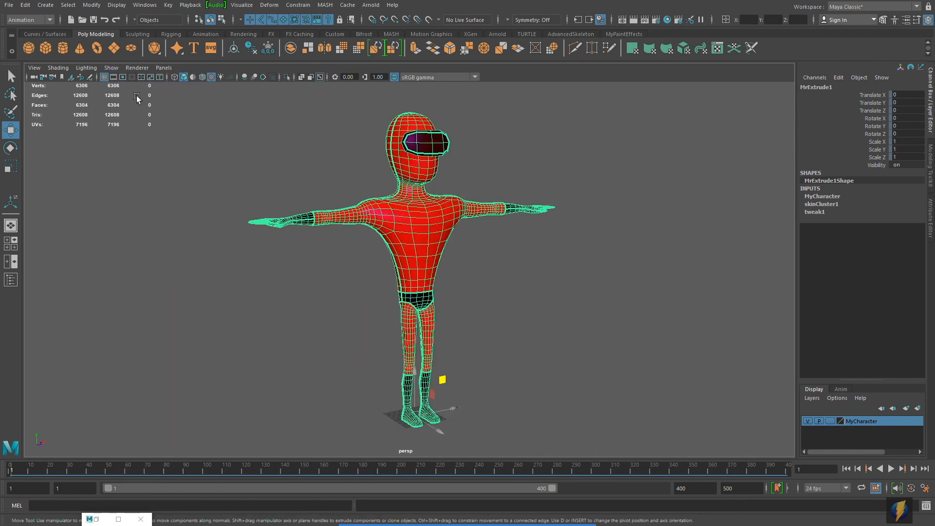
click(114, 69)
click(135, 130)
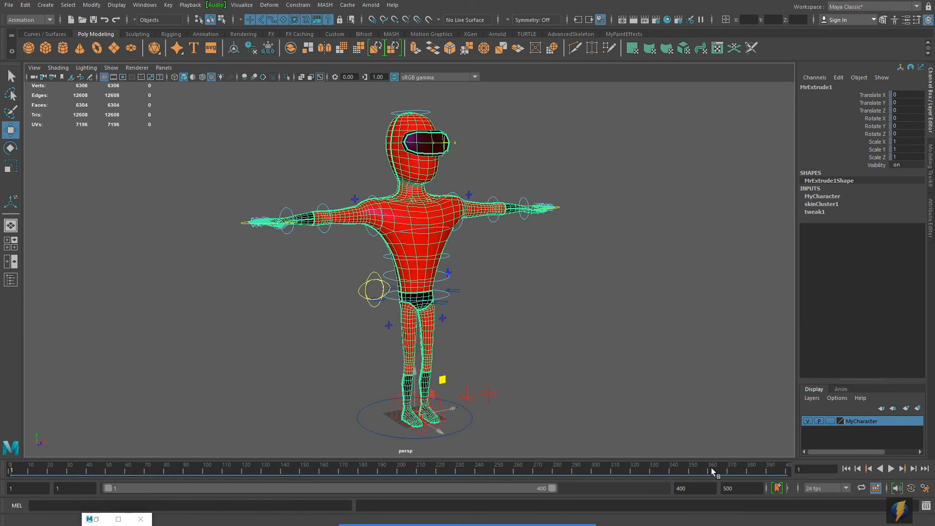
Set the MyCharacter layer's display type to Reference, clear the selection and try picking the body mesh
click(504, 506)
drag(639, 232, 827, 419)
click(829, 421)
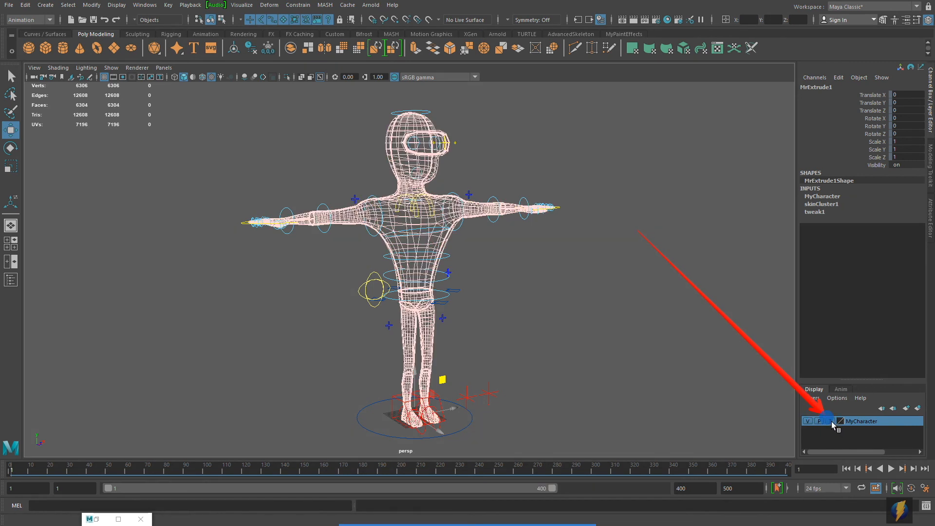
click(830, 421)
click(547, 240)
click(431, 240)
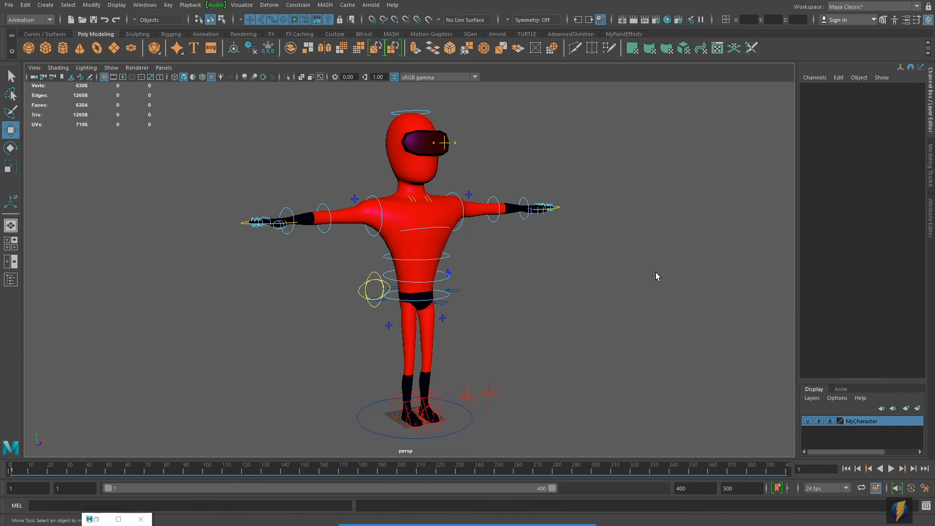